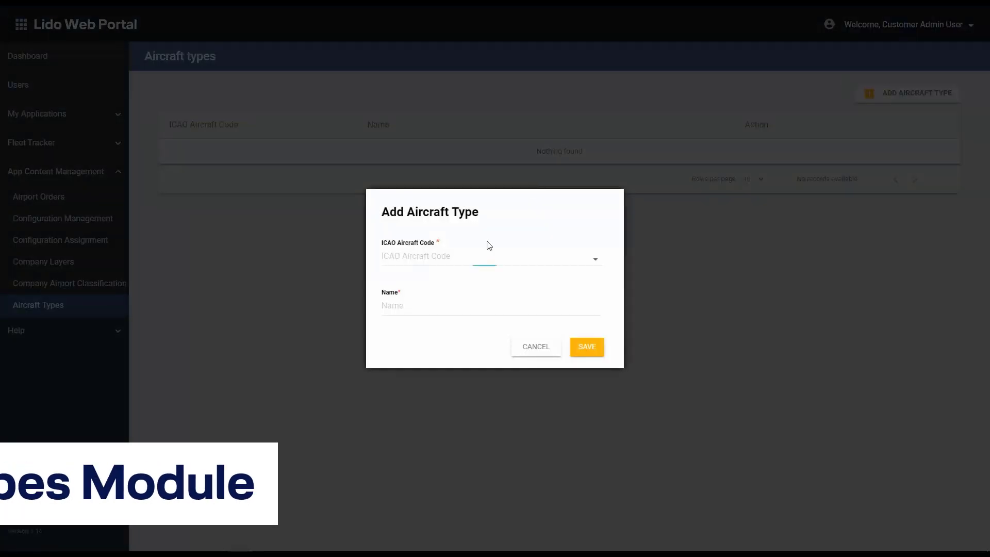
Add aircraft type 'Boeing 777 Pax Config' with ICAO code B773
text(B77)
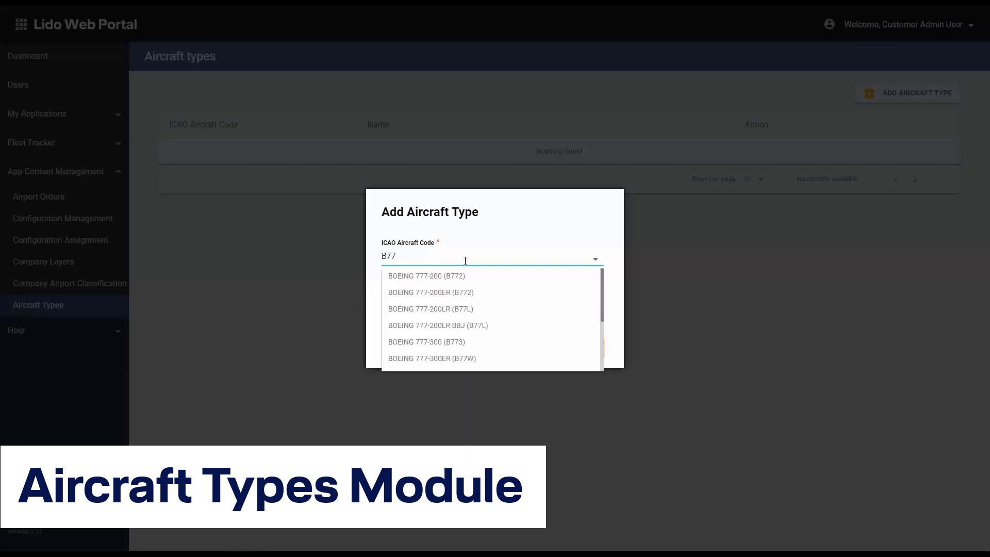
text(3)
click(466, 276)
click(466, 311)
text(Boeing 777)
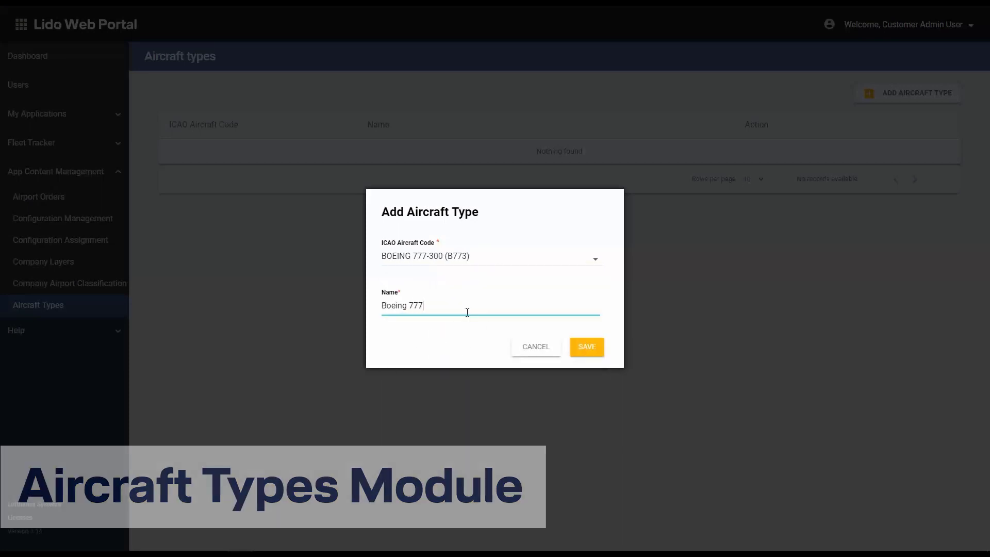
text( Pax Config)
click(597, 348)
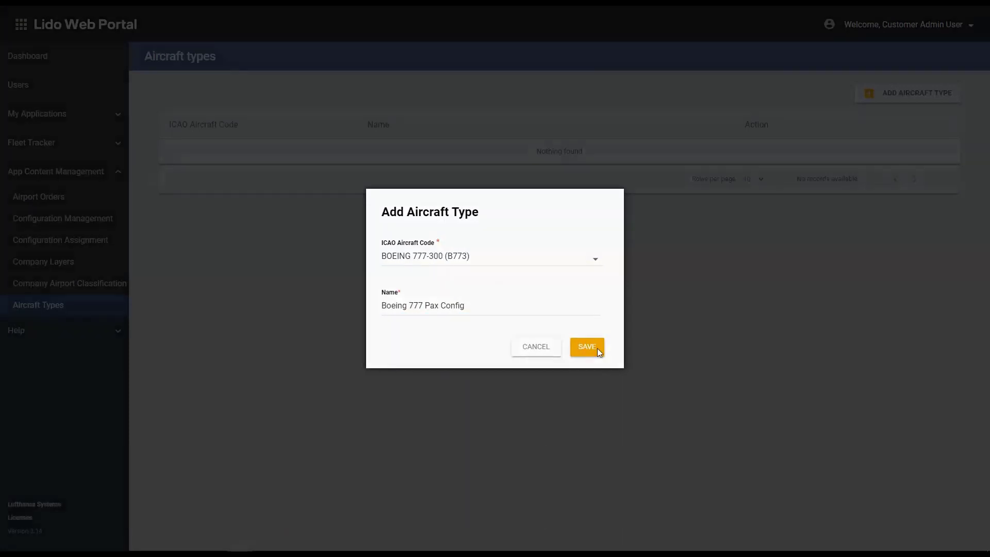
Add aircraft type 'Boeing 777 Cargo Config', also with ICAO code B773
click(900, 93)
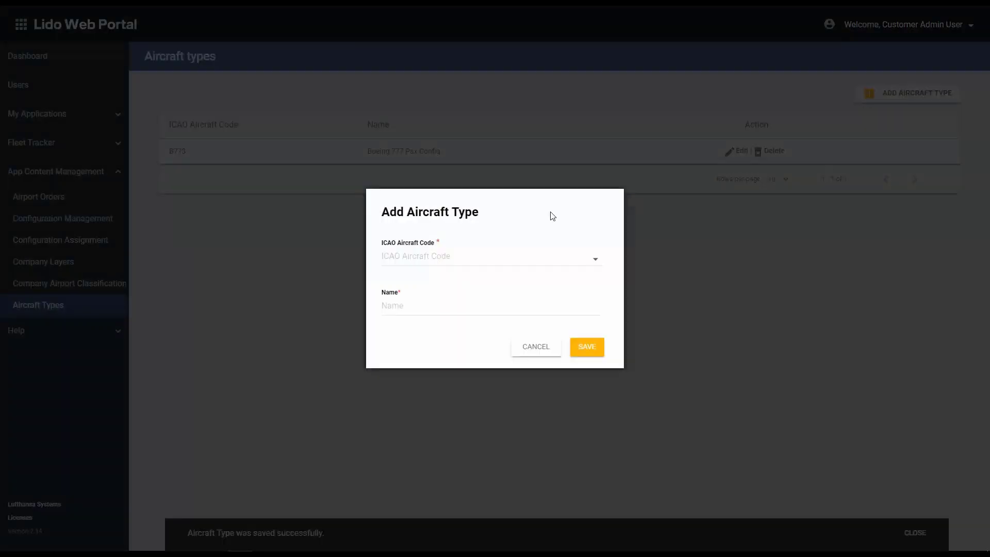
click(420, 256)
text(B773)
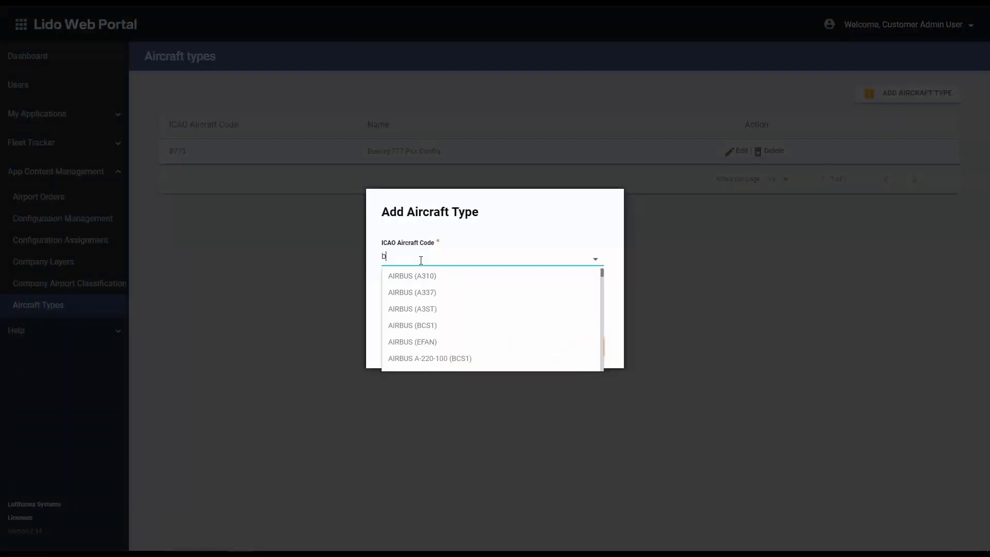
click(426, 278)
text(Boeing)
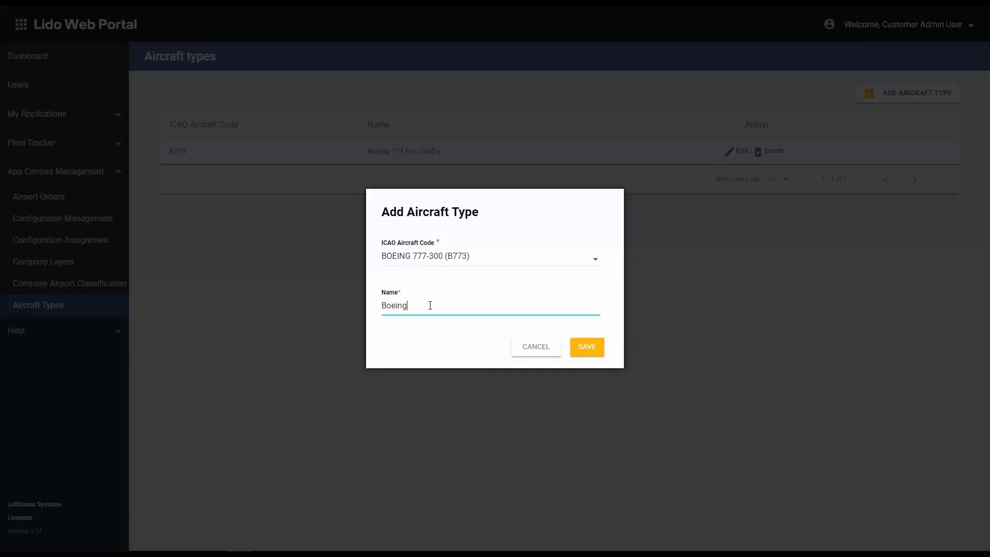
text( 777 Cargo Config)
click(593, 352)
Add the Airbus aircraft type with ICAO code A320
click(894, 97)
click(534, 258)
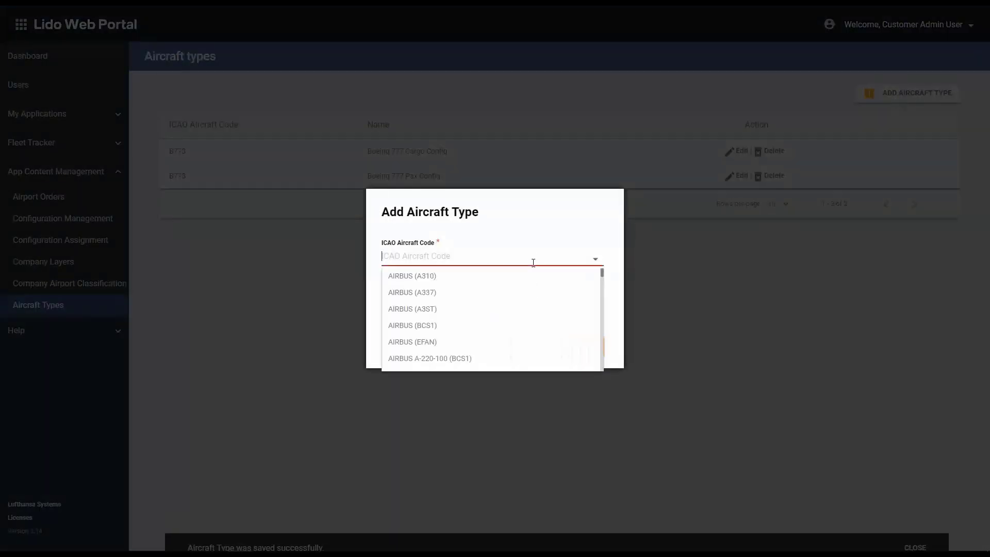
text(a32)
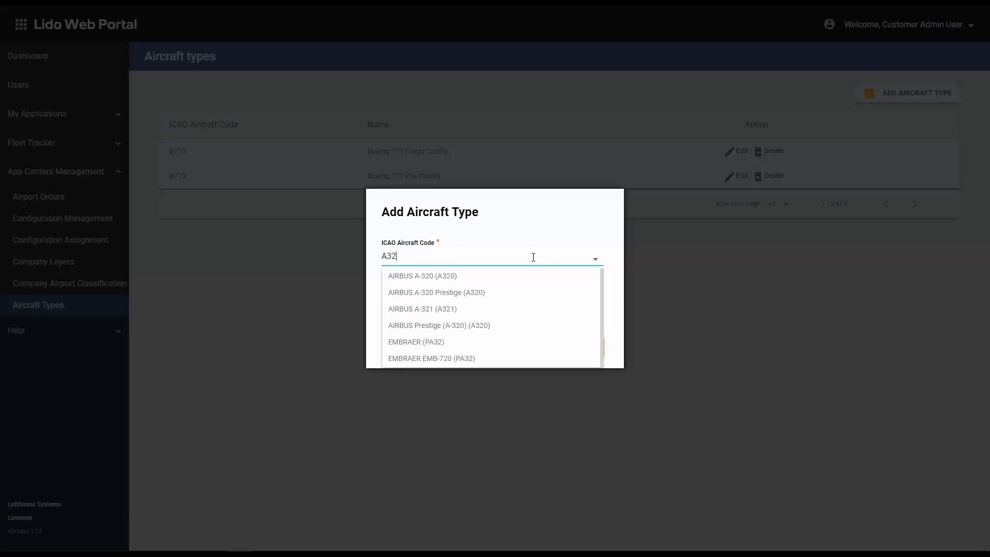
click(481, 281)
click(414, 306)
text(Airbus A320)
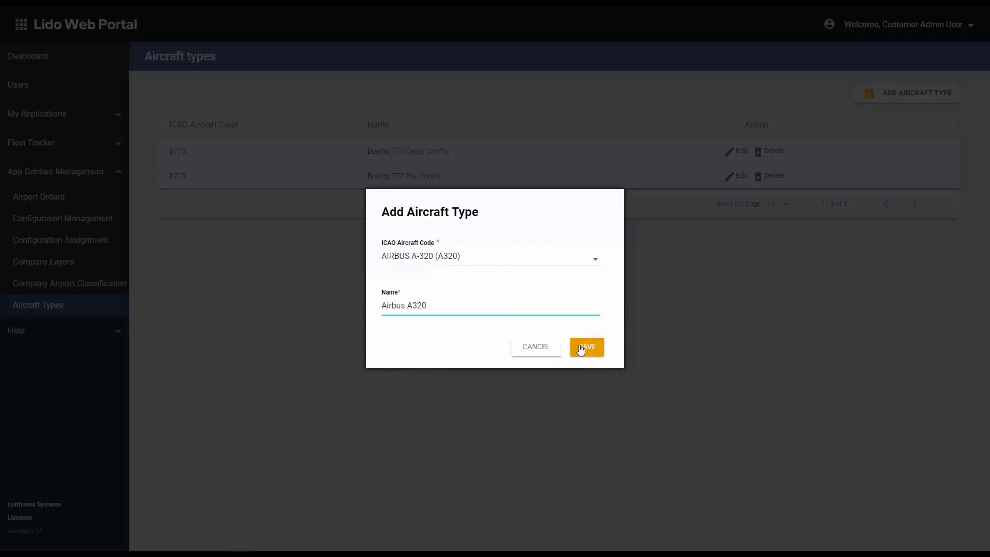
click(582, 347)
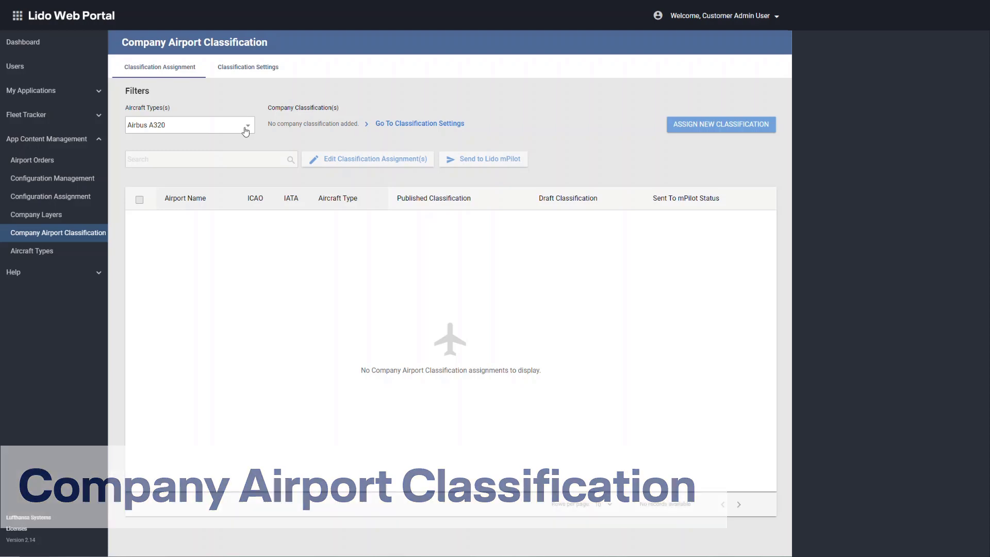
Set the Aircraft Types filter to All so assignments for every type are listed
click(246, 131)
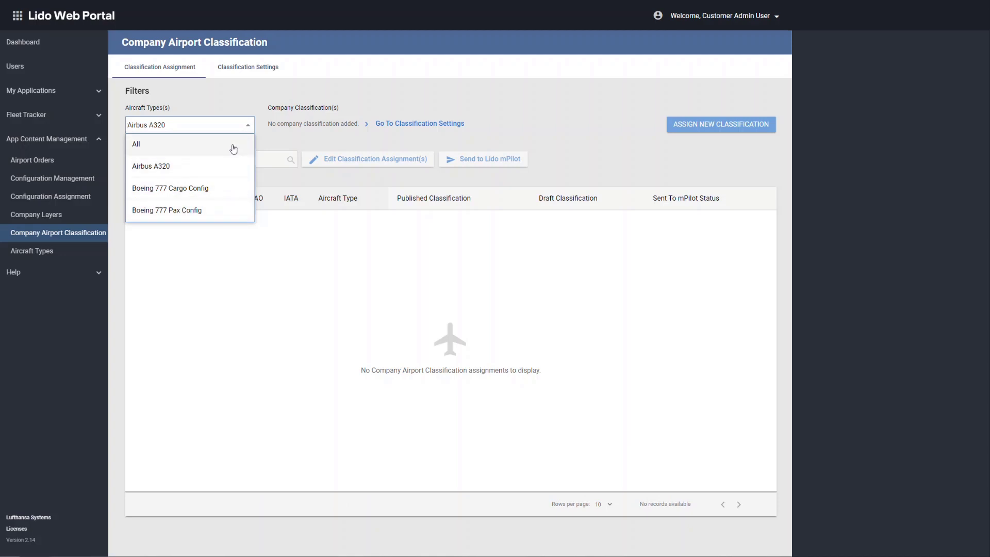
click(234, 149)
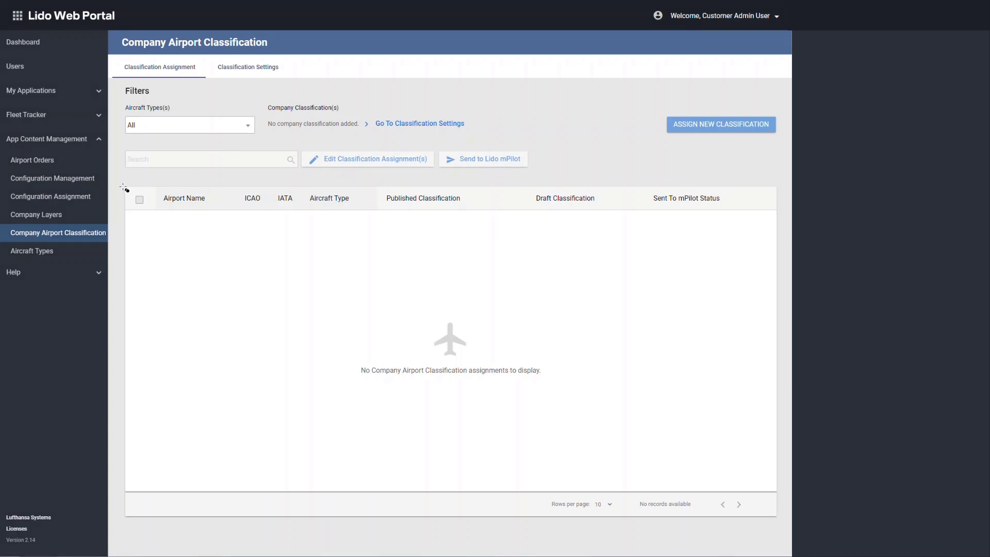
drag(123, 189, 779, 497)
Create the 'Approved Aerodrome' classification with a green (#50E191) Circle icon
click(442, 124)
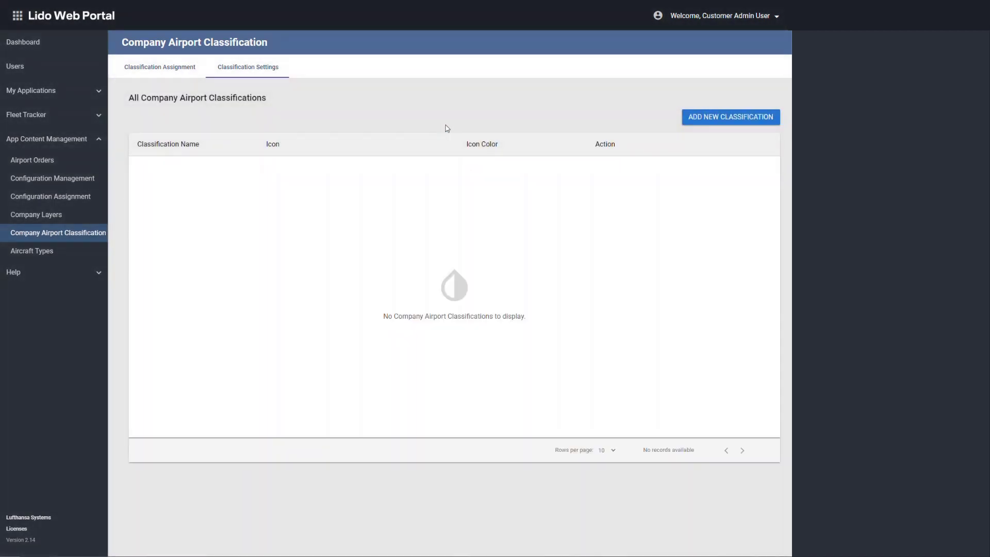
click(709, 118)
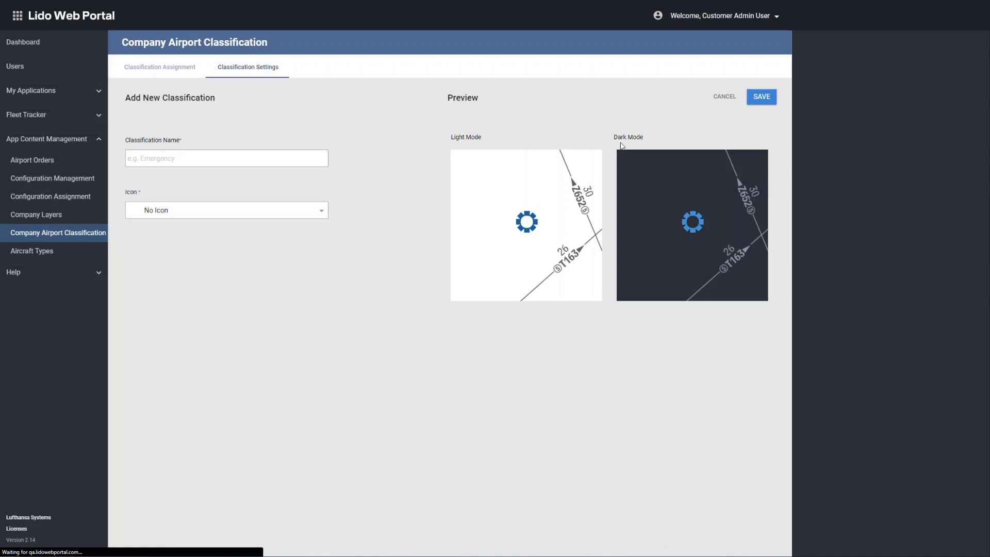
click(269, 163)
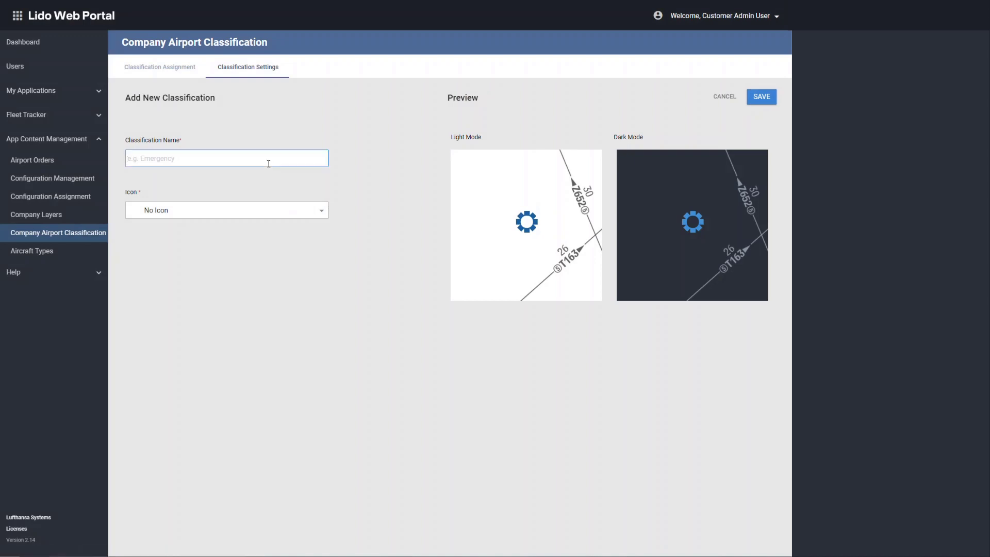
text(Approved Aerodrome)
click(178, 210)
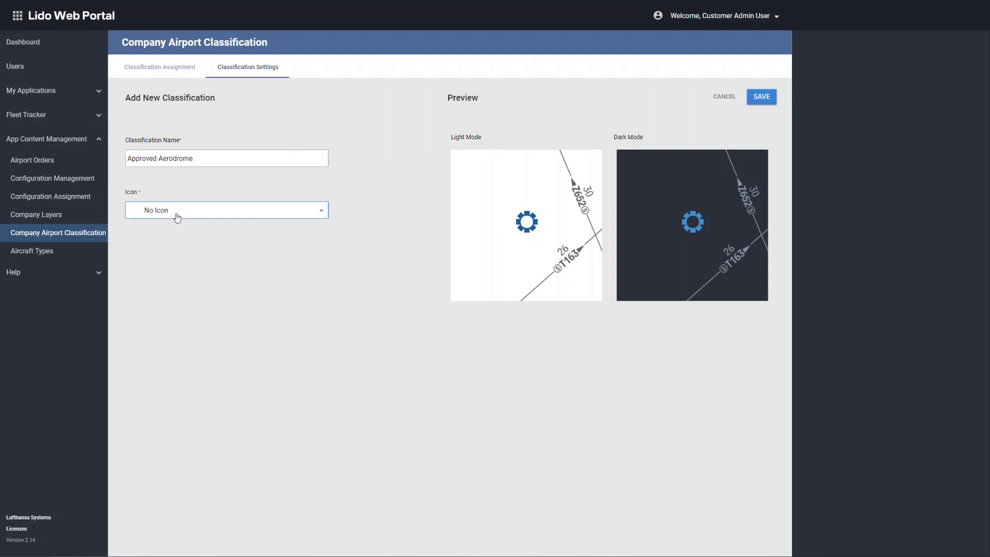
click(176, 251)
click(177, 278)
click(178, 356)
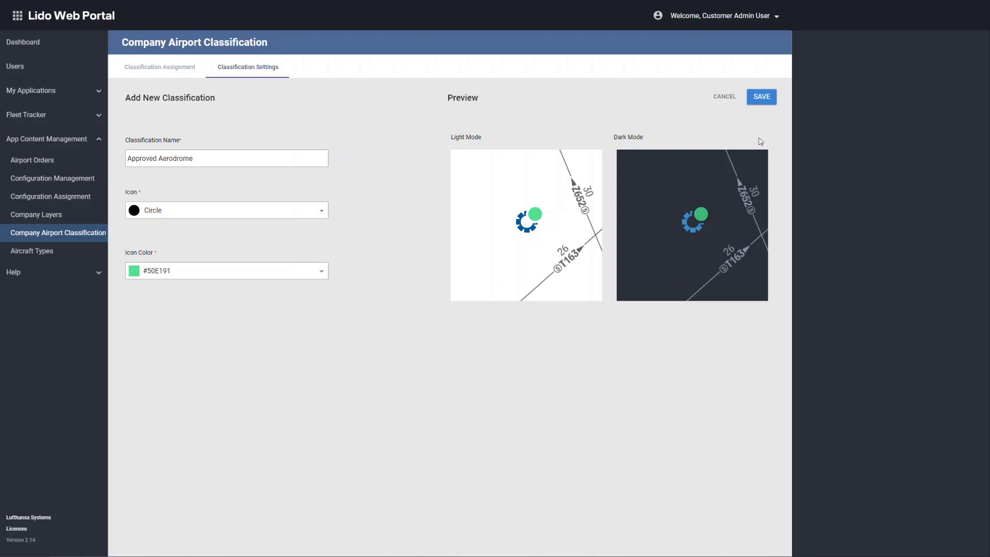
click(755, 103)
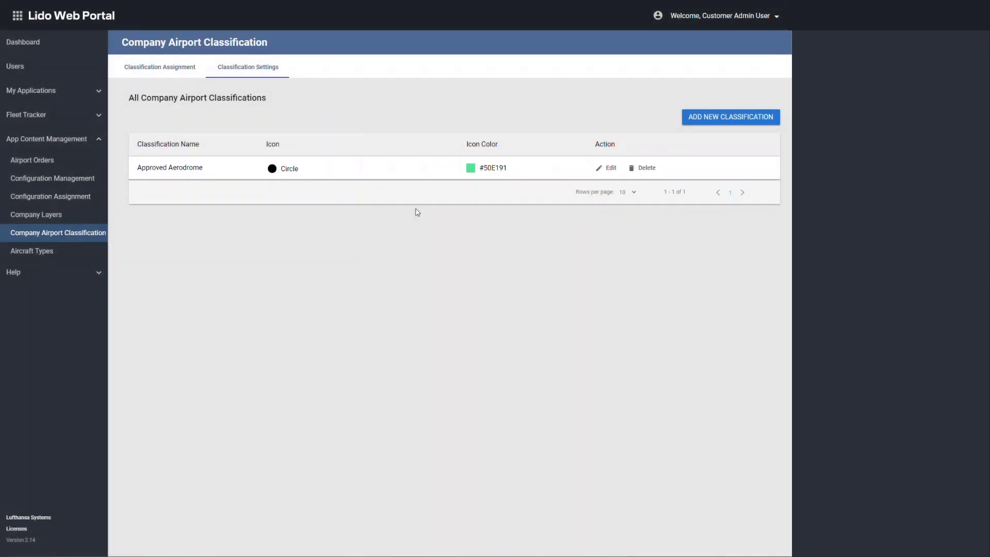
Create the 'Prohibited Aerodrome' classification with a red (#FF6464) Circle icon
click(729, 117)
click(186, 159)
text(Prohibited Aerodrome)
click(222, 210)
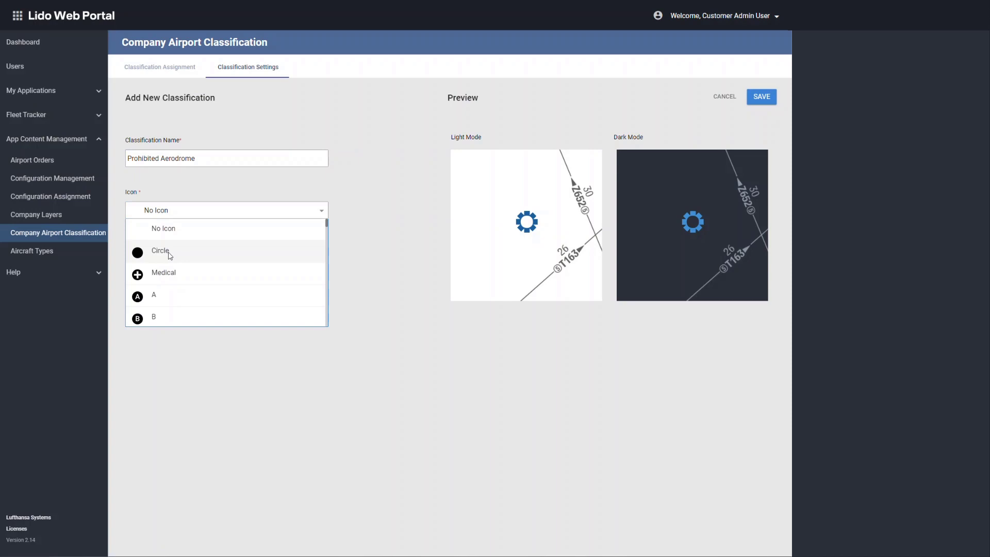
click(171, 256)
click(761, 96)
click(729, 115)
Create the 'Medical Emergency' classification with a red (#FF6464) Medical icon
click(152, 158)
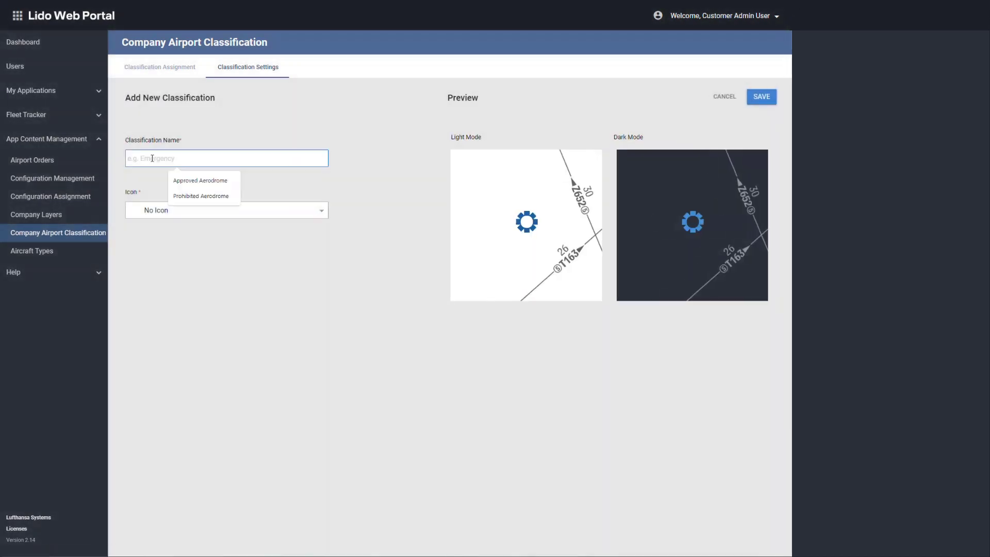
text(Medical Emergency)
click(222, 210)
click(166, 271)
click(762, 97)
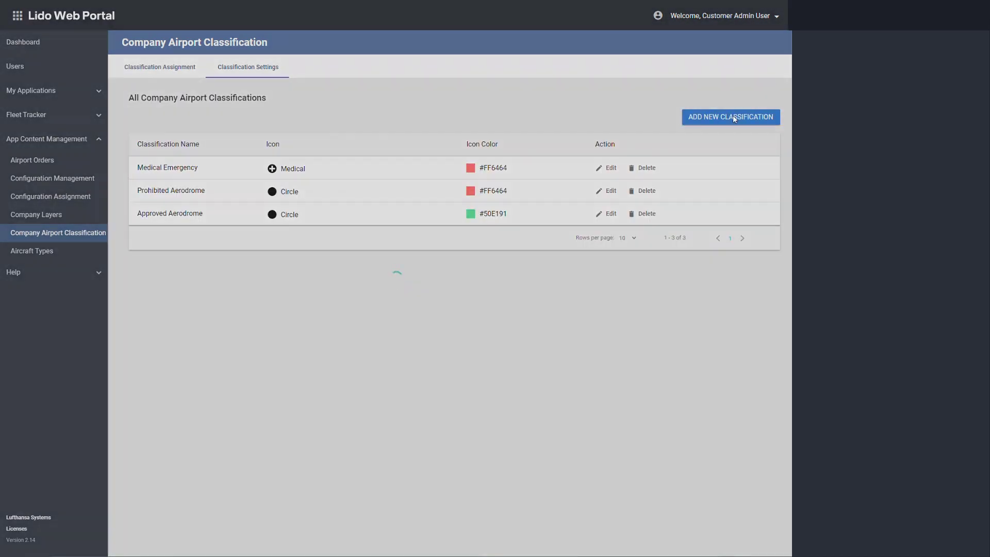
Create 'ETOPS Approved ENR ALT - CPT Land Only' with an orange (#FF913C) number 1 icon
click(732, 116)
click(185, 158)
text(ETOPS Approved ENR ALT - CPT Land Only)
click(222, 209)
scroll(172, 285, down, 5)
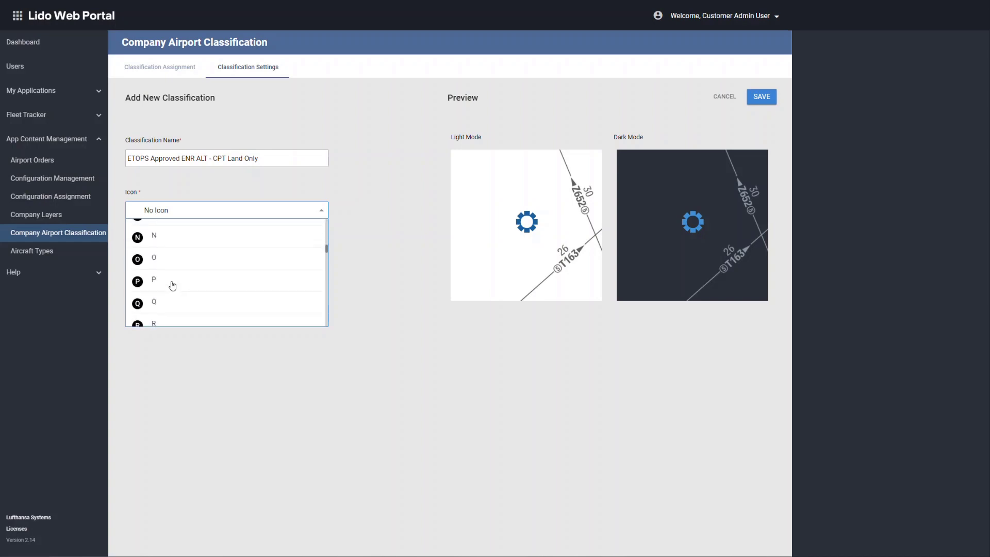
scroll(172, 285, up, 5)
click(155, 232)
click(166, 271)
click(175, 311)
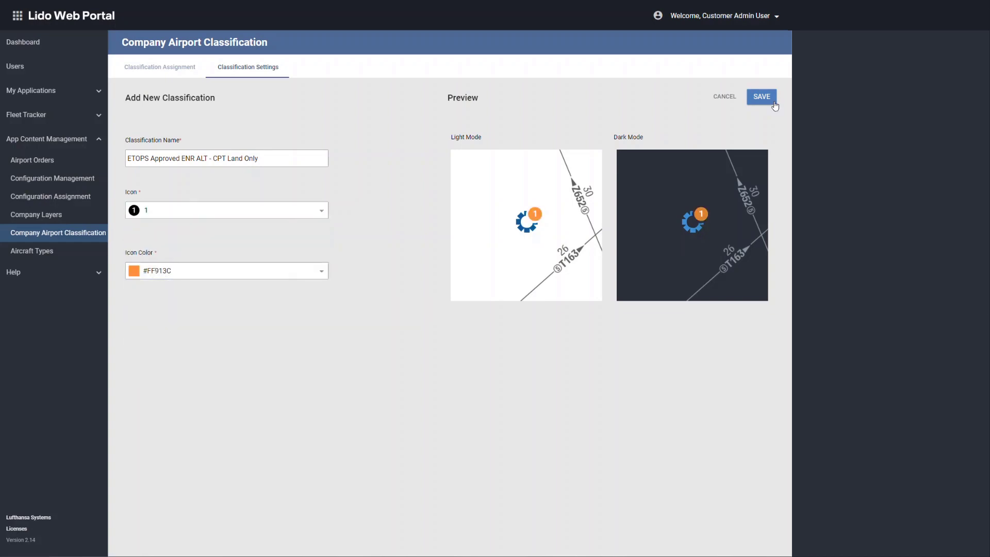
click(762, 96)
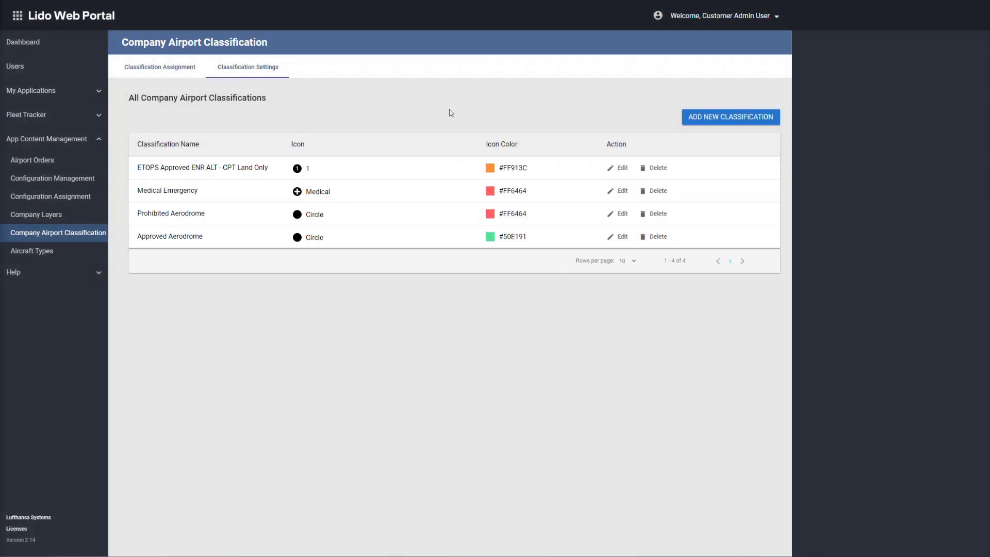
Return to the classification assignments and browse the classification filter without changing it
click(153, 67)
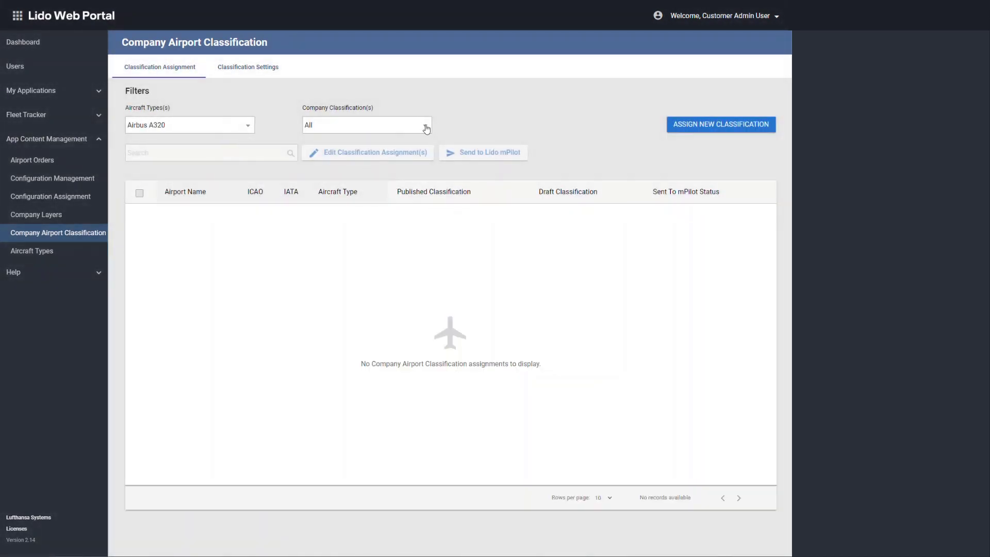
click(424, 125)
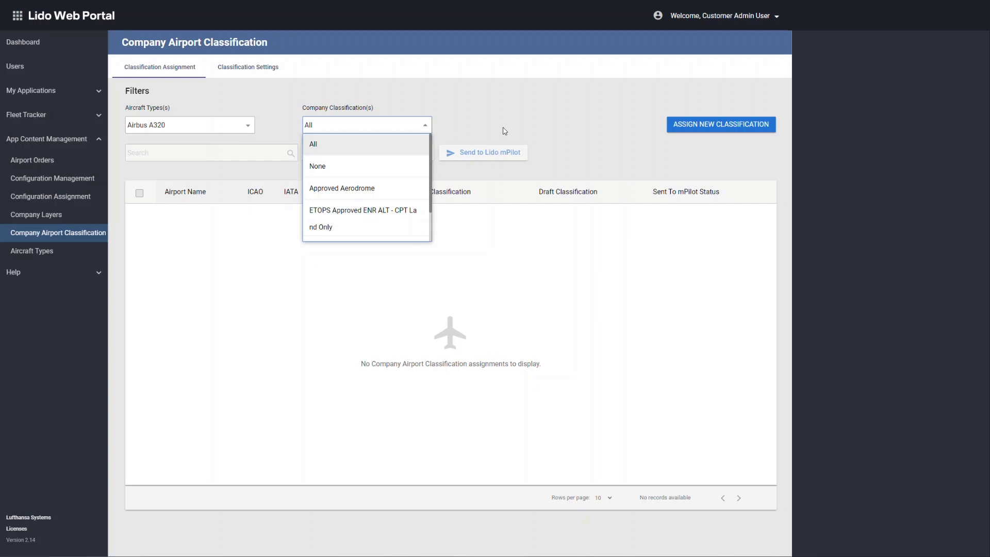
scroll(416, 194, down, 2)
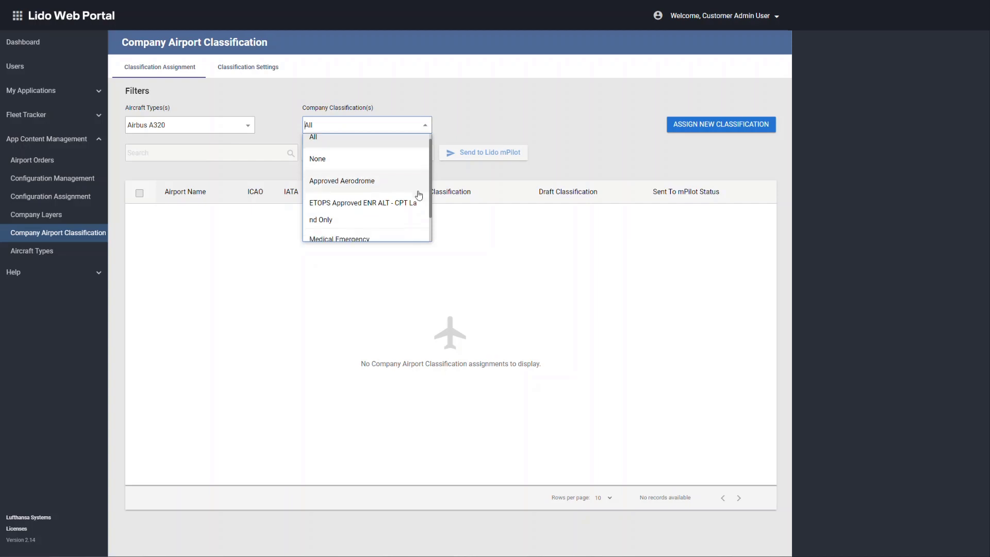
click(515, 113)
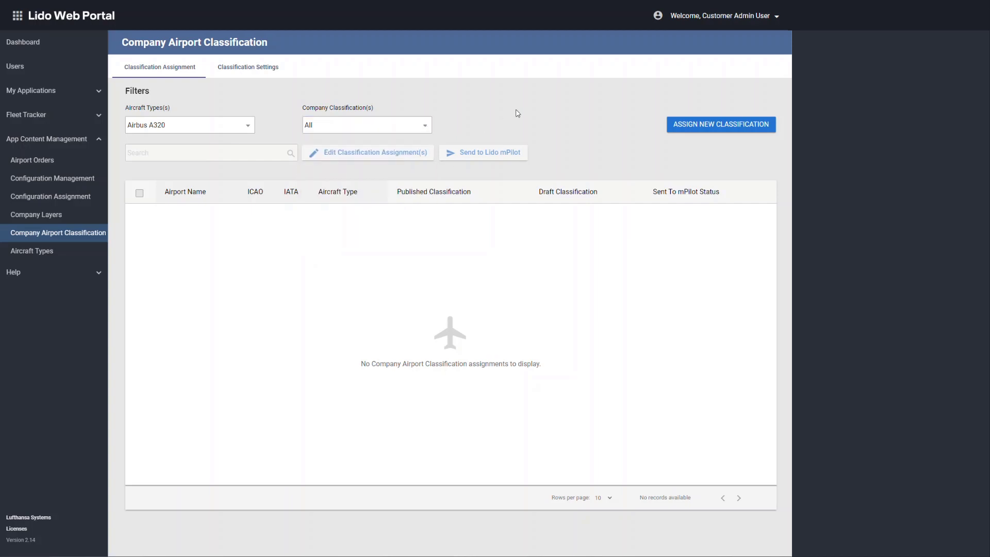
Open the Assign New Classification form, show 30 airports per page, and go to page 2
click(693, 127)
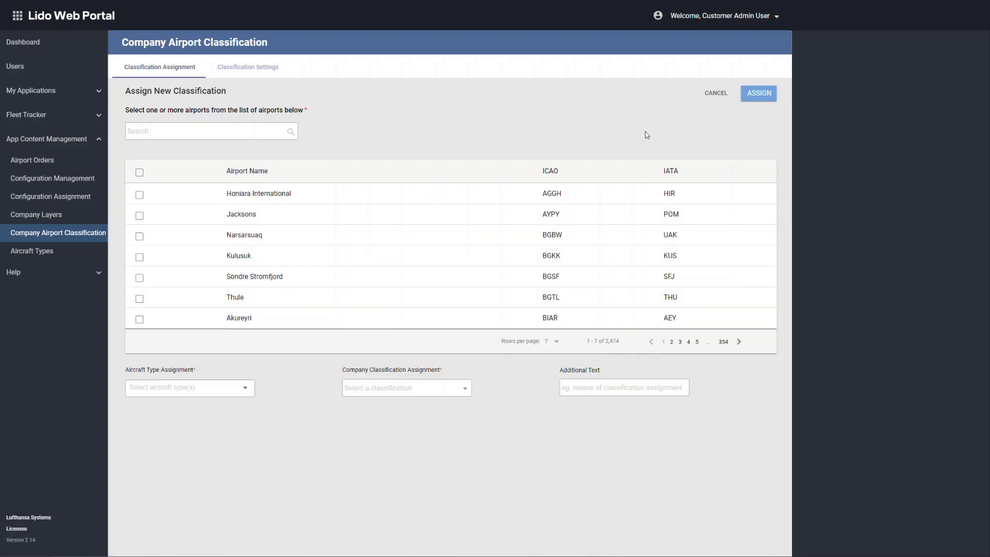
click(555, 342)
click(551, 367)
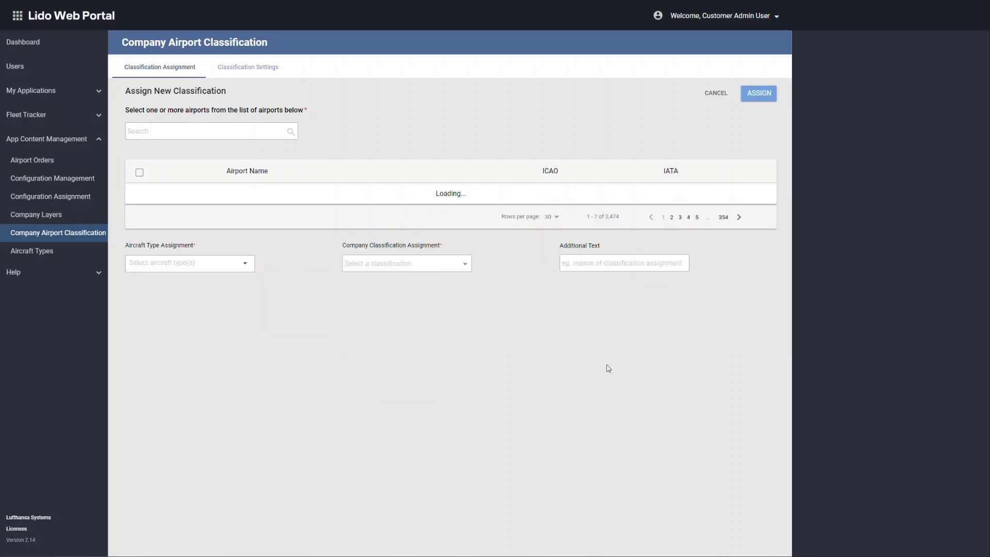
scroll(631, 369, down, 7)
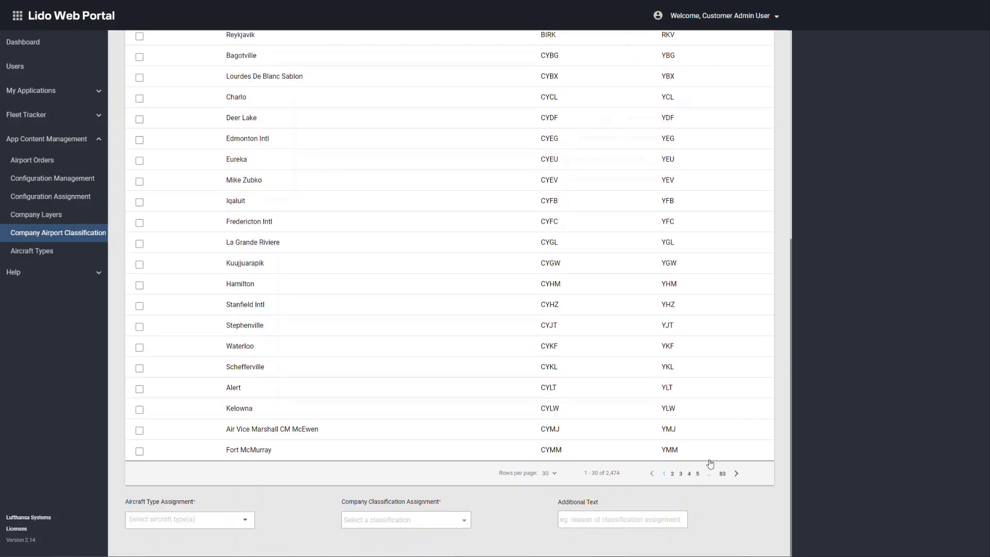
click(736, 474)
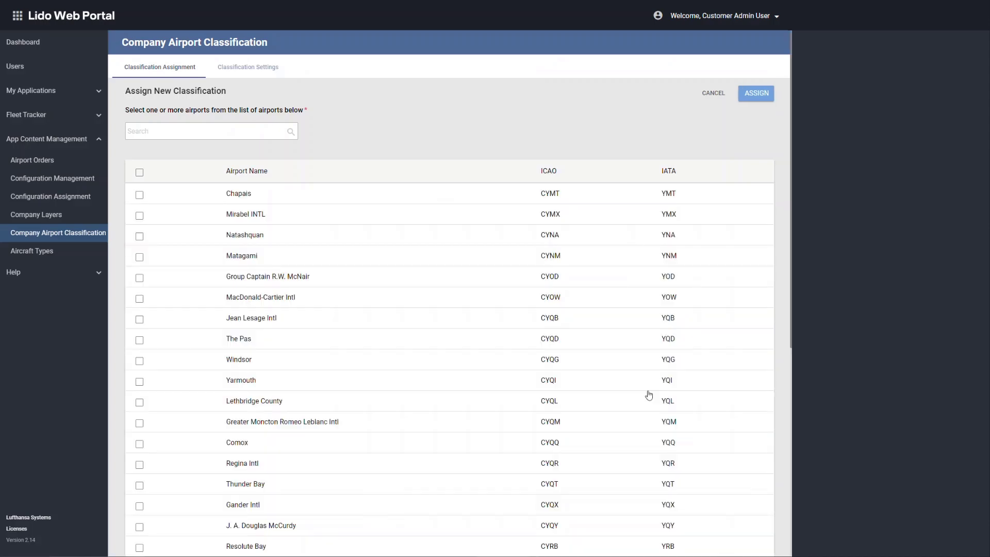
scroll(649, 395, down, 7)
scroll(647, 395, up, 7)
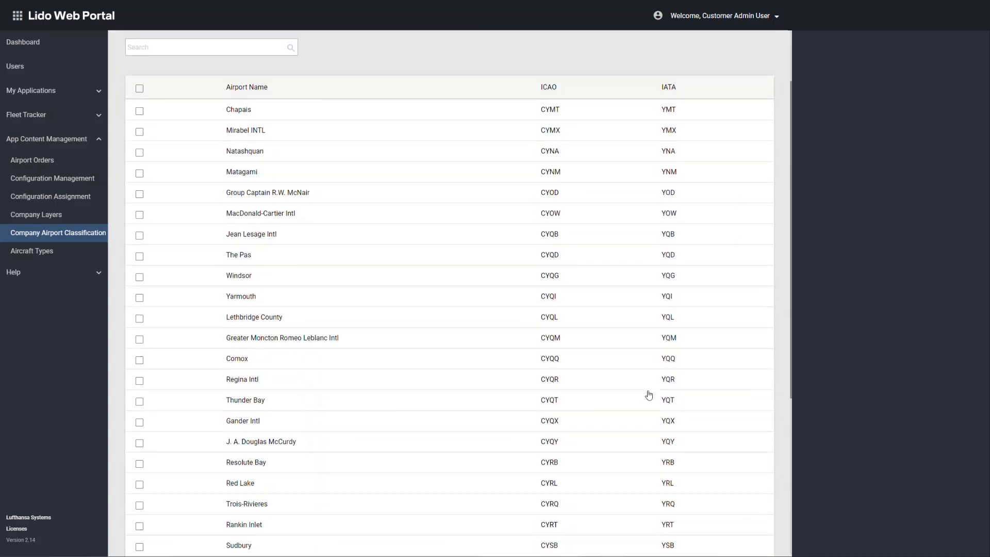
Select Zurich (LSZH) with the Airbus A320 and both Boeing 777 configurations
click(223, 136)
text(LSZH)
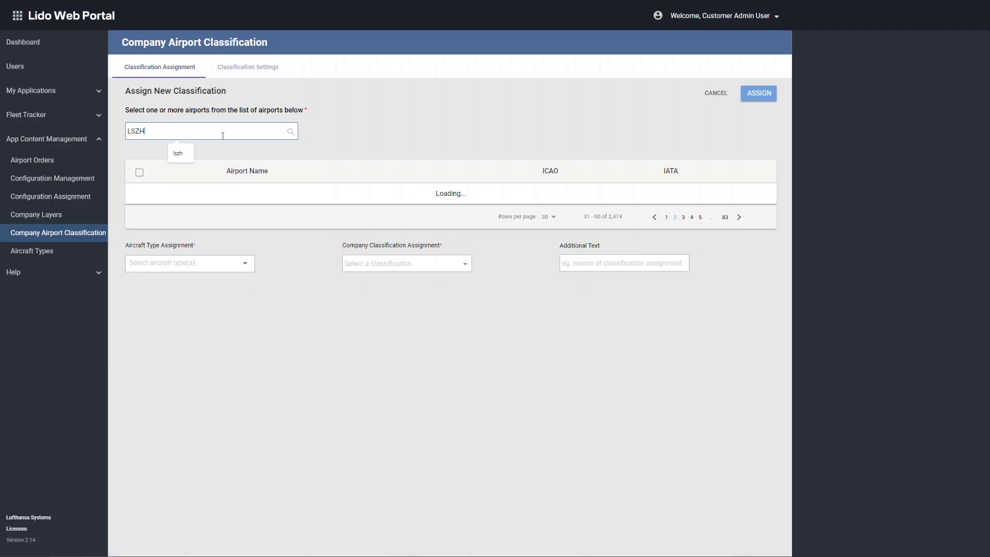
click(139, 195)
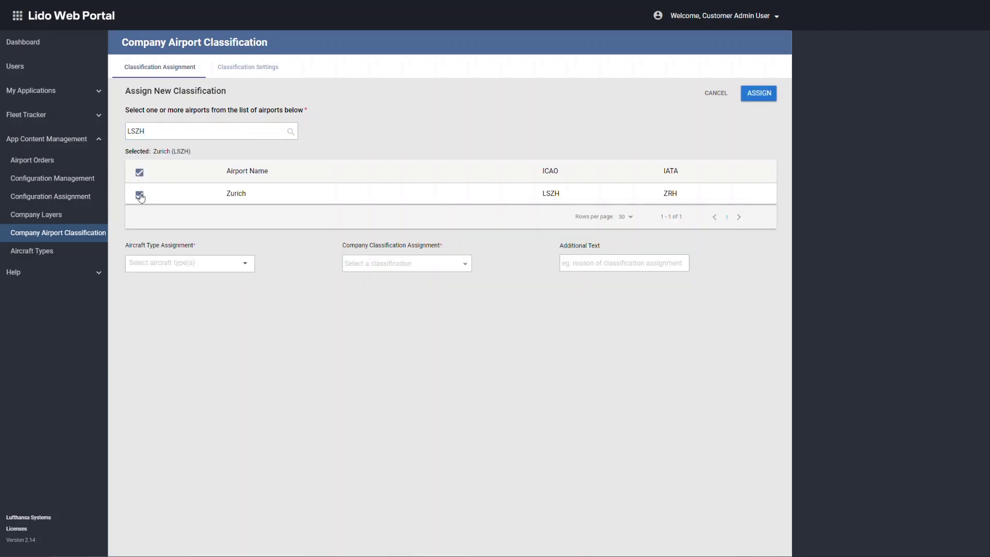
click(190, 263)
click(132, 278)
click(132, 294)
click(132, 310)
click(234, 329)
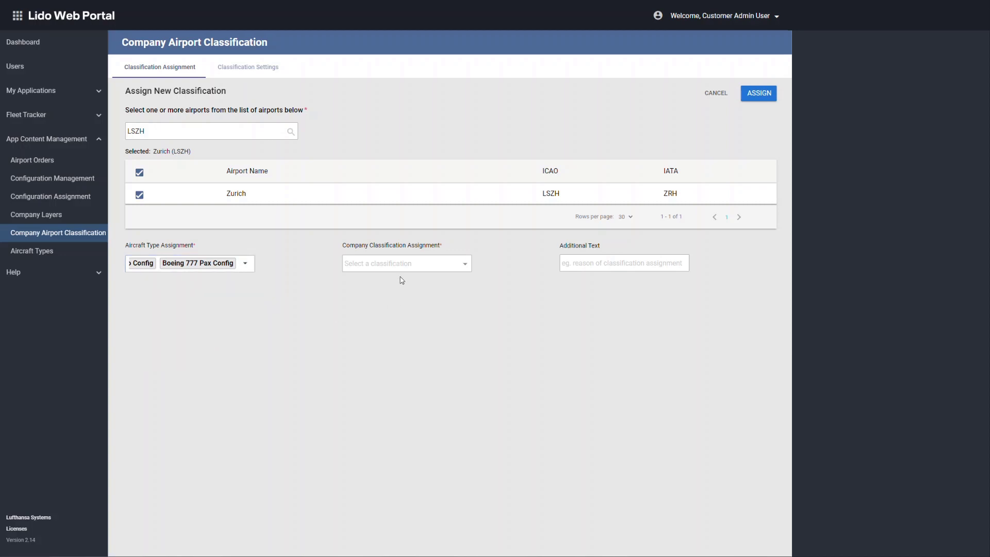
Classify it as Approved Aerodrome with the note 'Approved without restrictions' and assign it
click(402, 263)
click(403, 283)
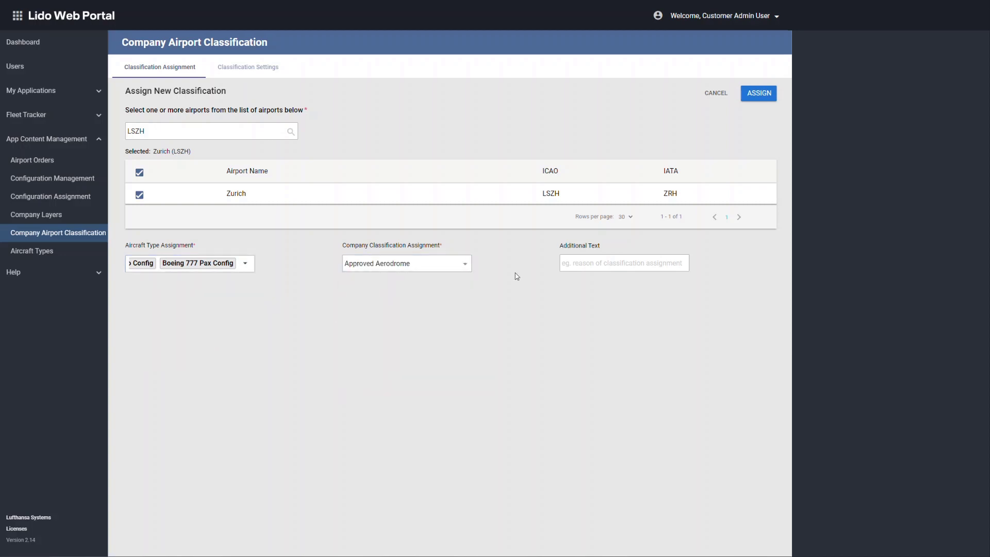
click(575, 267)
key(Down)
key(Return)
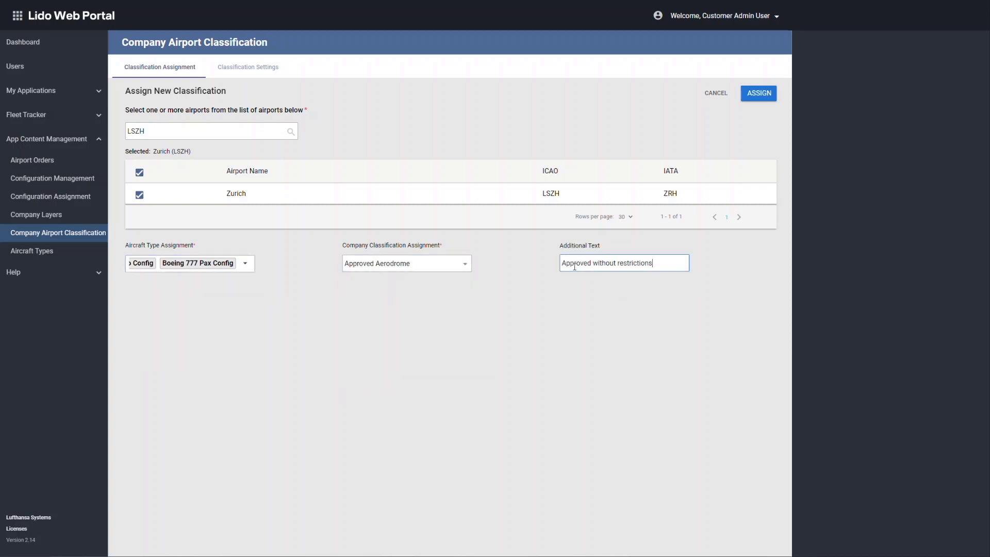
click(757, 93)
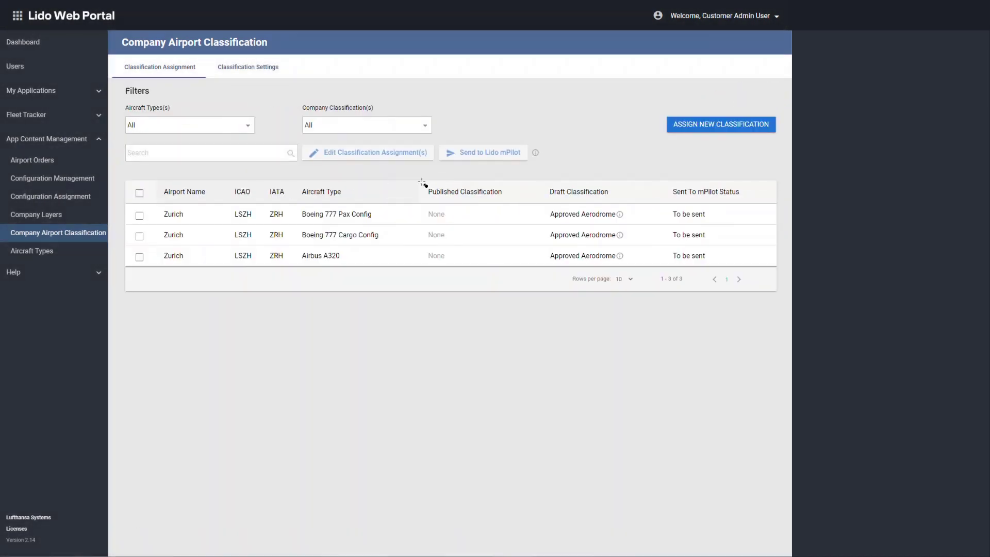
Check the note on Zurich's draft classification, then begin another assignment
drag(418, 183, 516, 265)
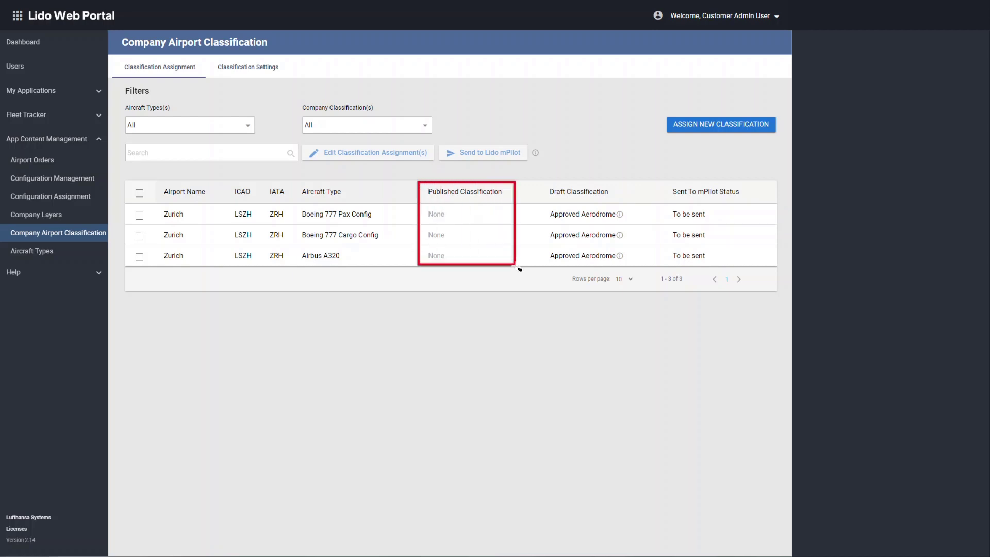
mouse_move(664, 184)
mouse_down()
mouse_move(680, 242)
mouse_move(775, 269)
mouse_up()
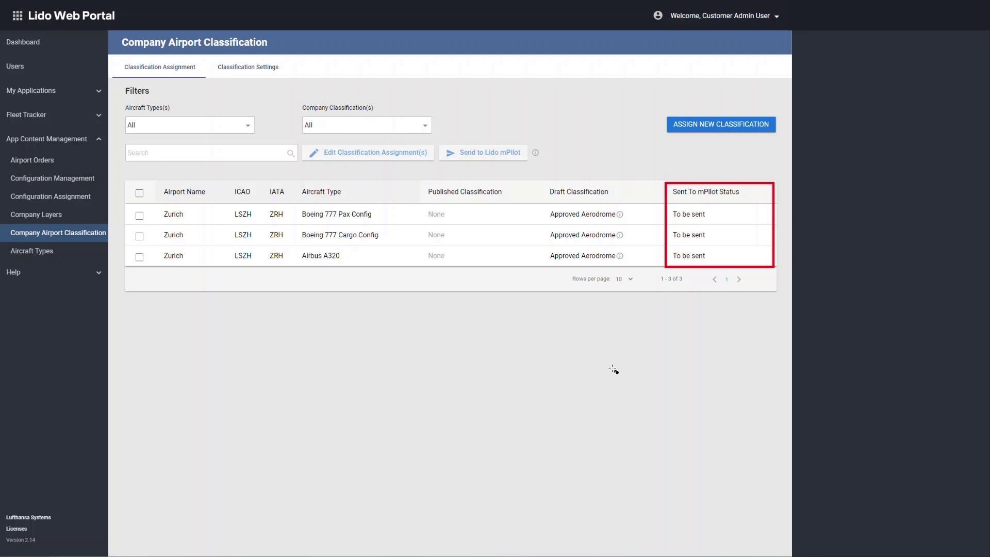
click(620, 215)
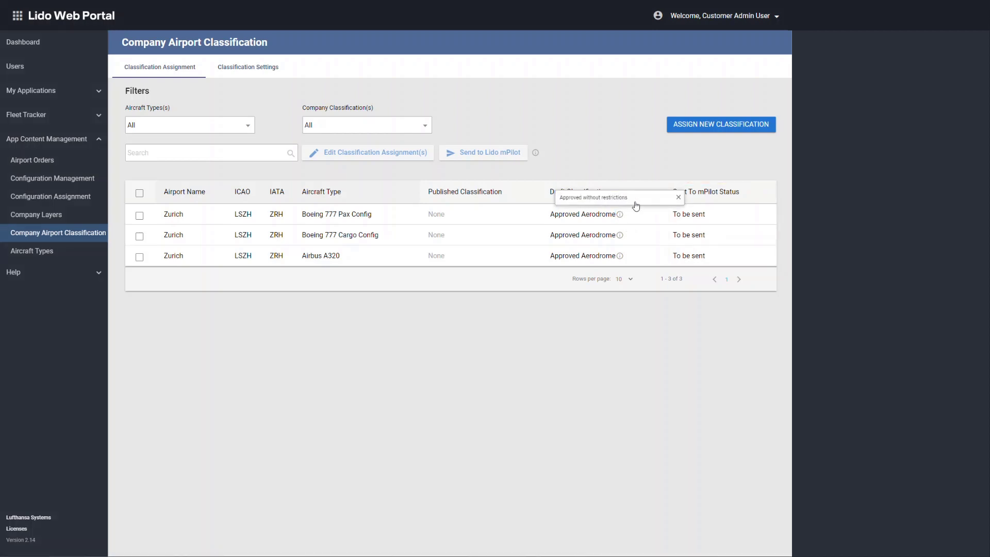
click(574, 324)
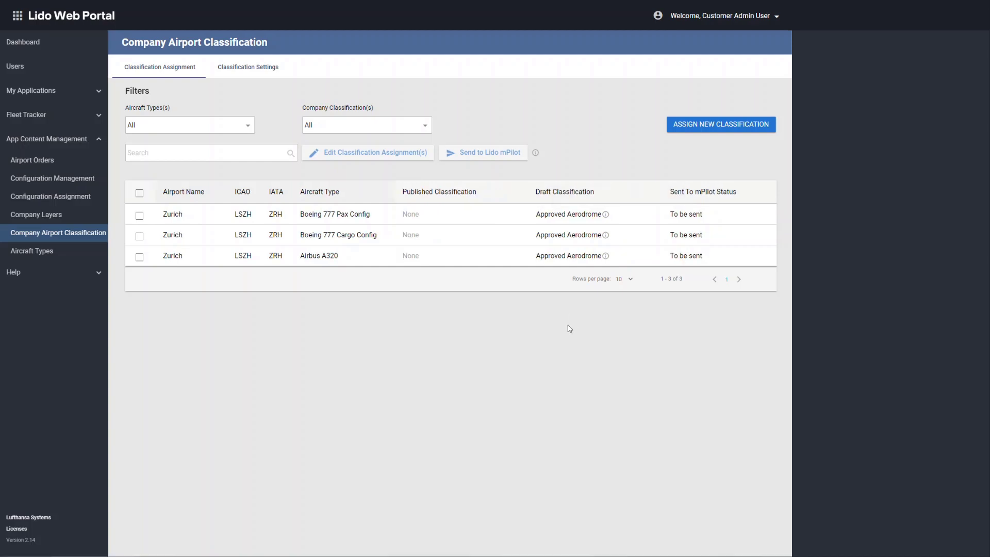
click(694, 125)
Select Narsarsuaq and Sondre Stromfjord with both Boeing 777 configurations
click(192, 132)
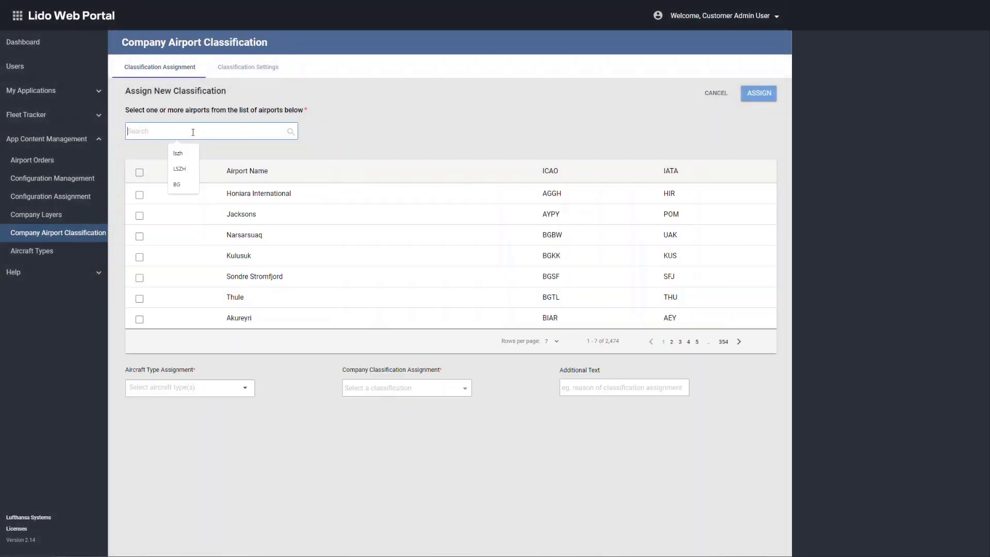
text(BG)
click(139, 195)
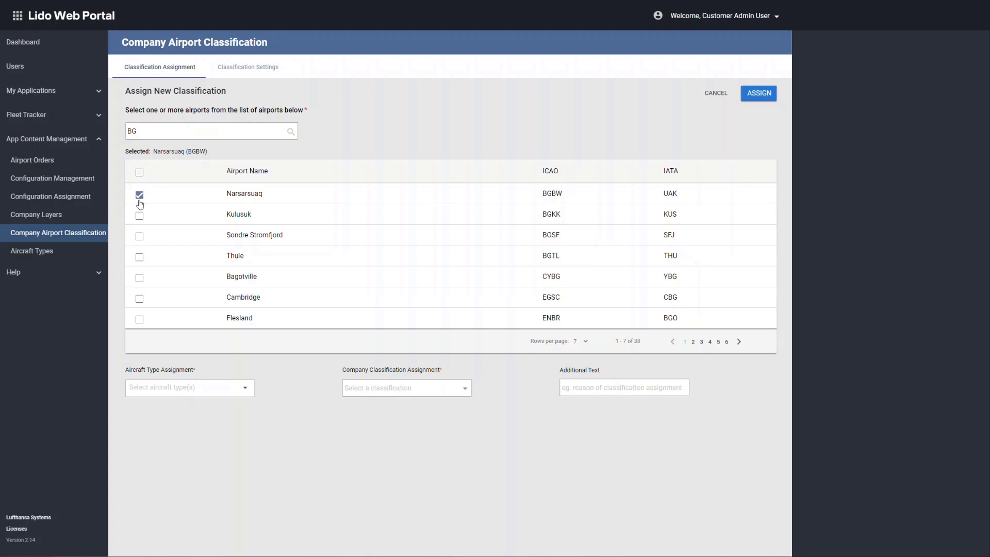
click(139, 236)
click(185, 387)
click(190, 420)
click(132, 435)
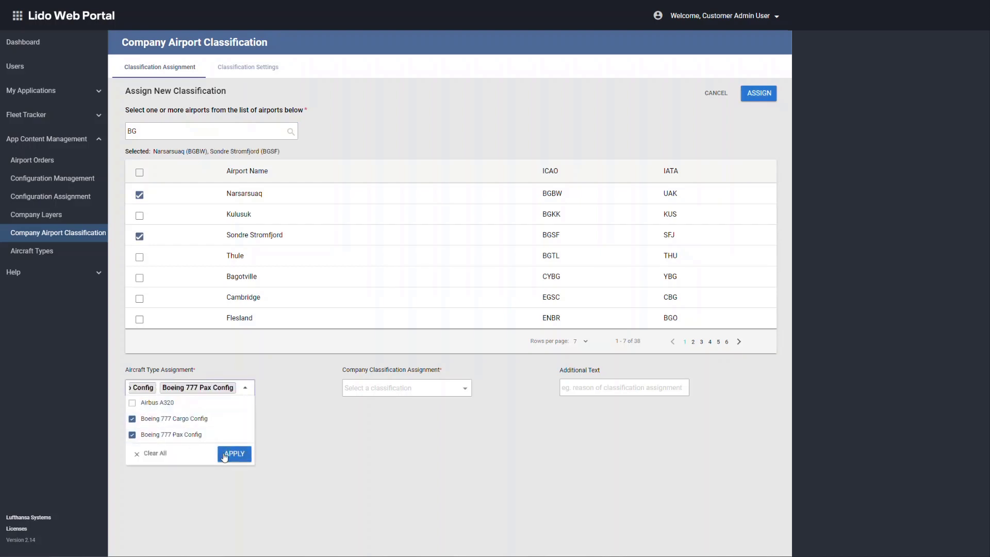
click(234, 454)
Classify them as ETOPS Approved ENR ALT - CPT Land Only with the ETOPS ALTN ONLY - CPT LAND note
click(407, 387)
click(402, 426)
click(612, 387)
text(ETOPS ALTN ONLY - CPT LAND)
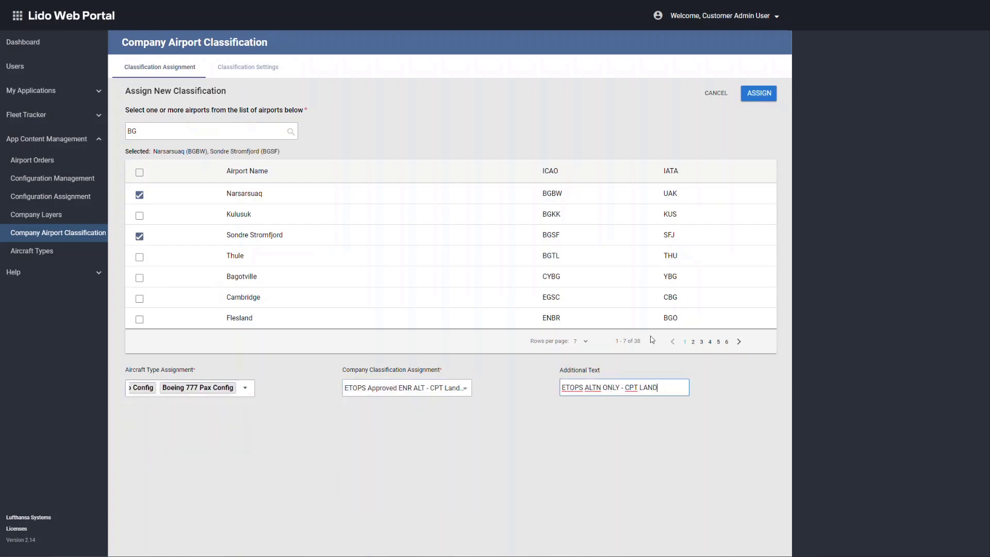
click(750, 96)
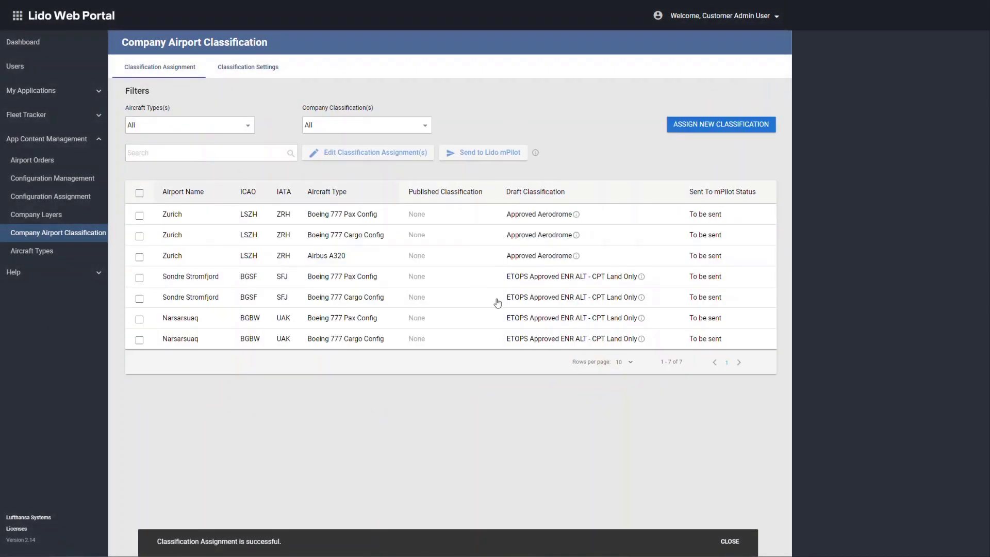
Start a new assignment for Narsarsuaq and Sondre Stromfjord with the Airbus A320
click(707, 126)
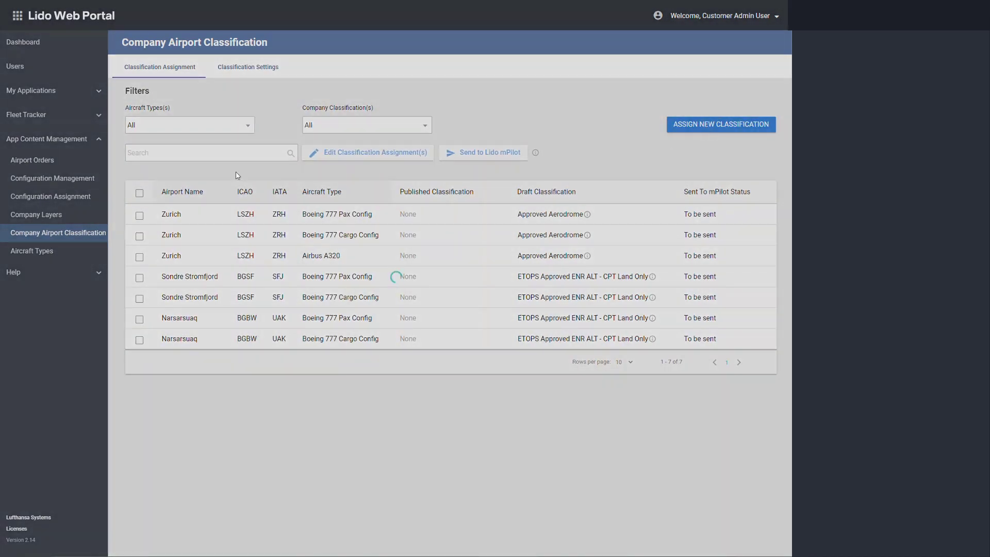
click(199, 136)
text(BG)
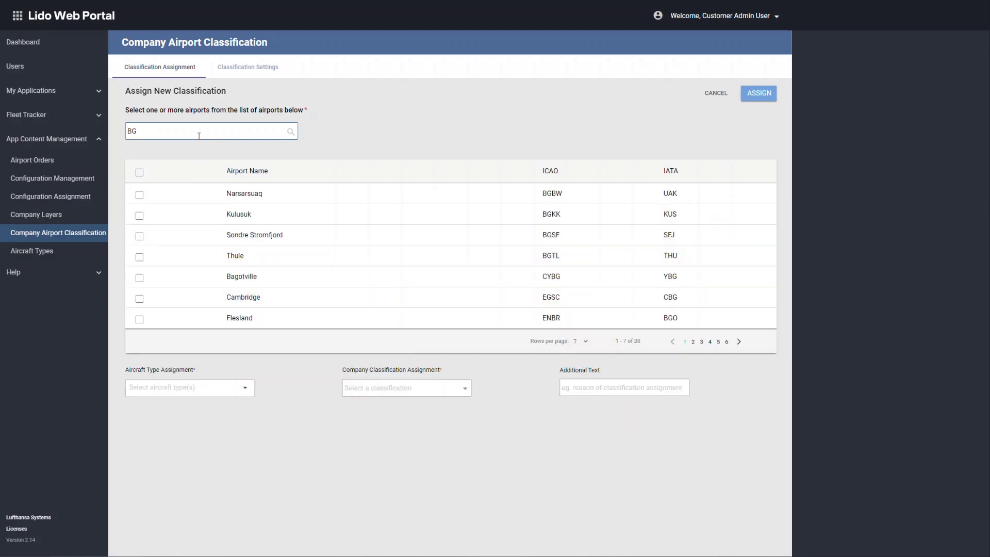
click(139, 195)
click(139, 237)
click(201, 392)
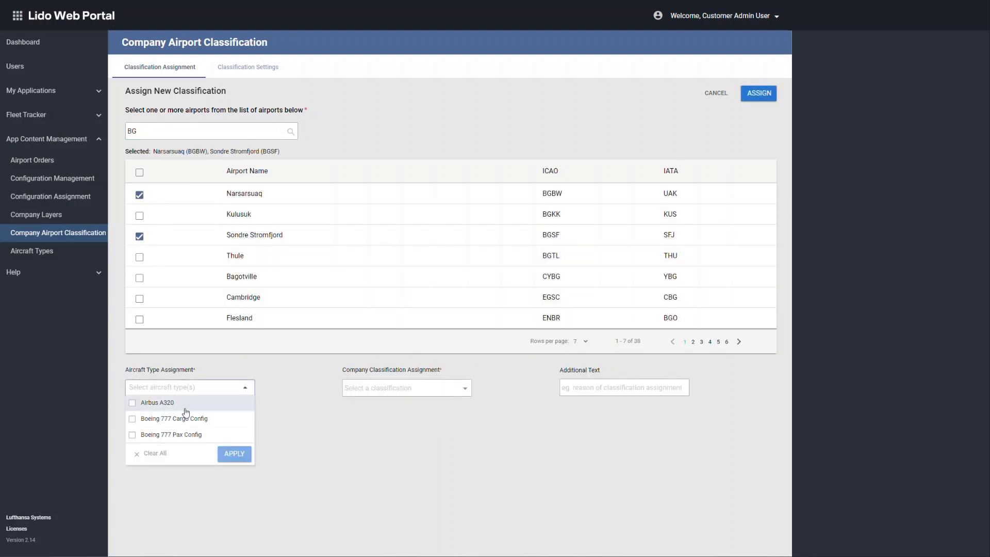
click(188, 410)
click(237, 454)
Classify them as Prohibited Aerodrome with the note AD PROHIBITED FOR LANDING and assign
click(381, 394)
click(386, 487)
click(624, 388)
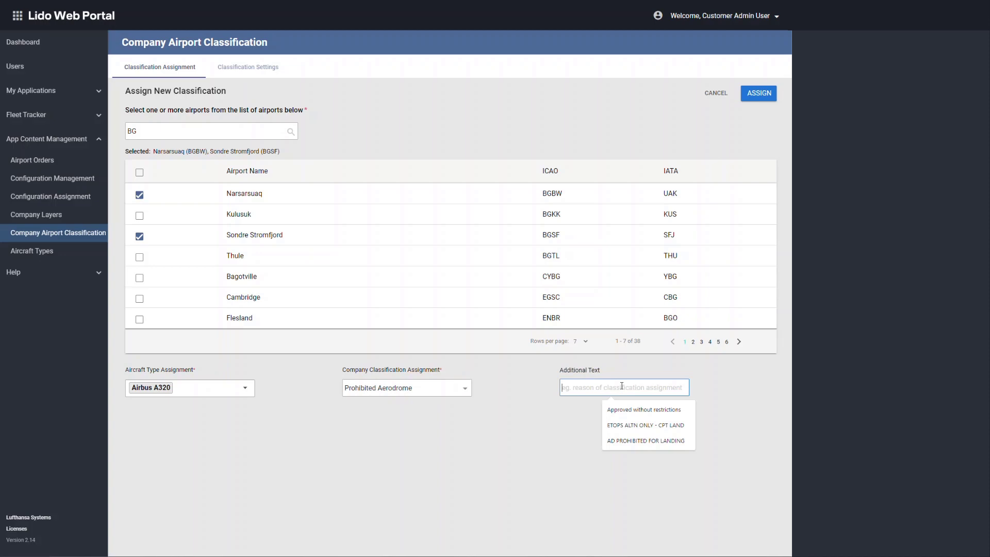
click(629, 438)
click(769, 95)
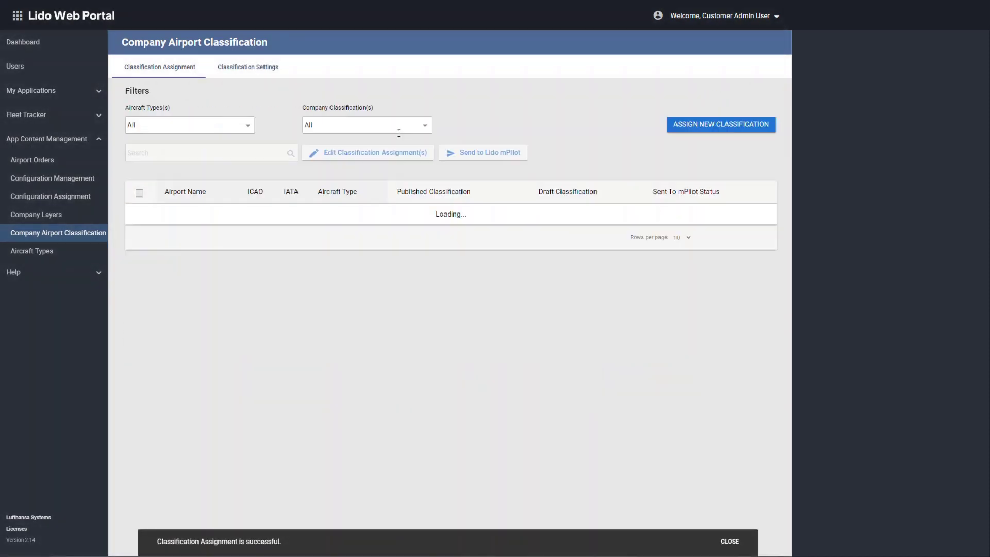
click(254, 197)
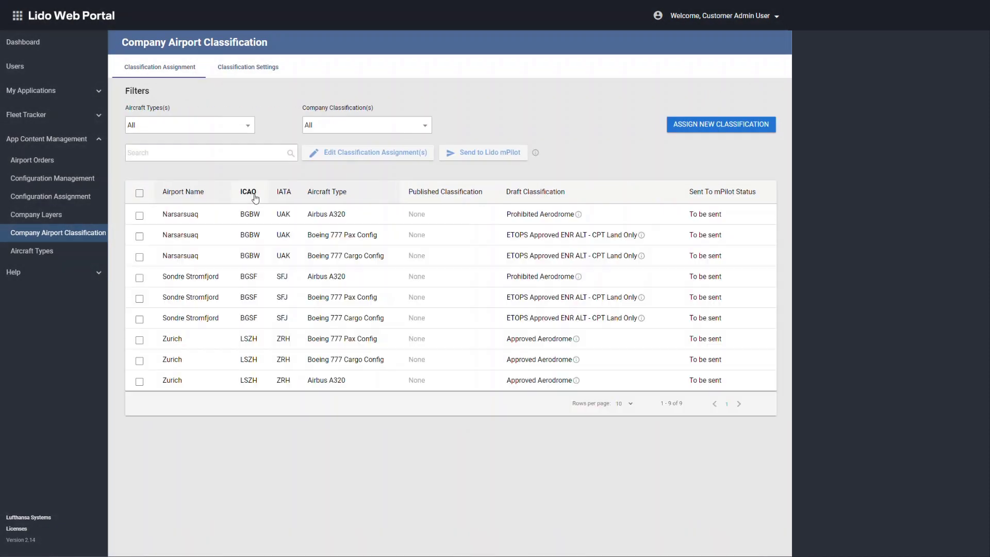
click(255, 199)
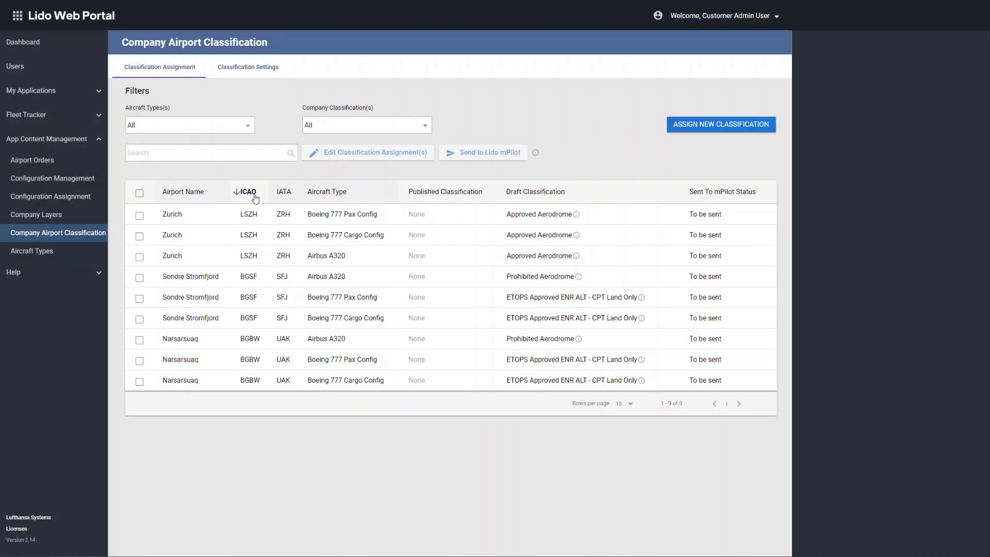
click(378, 196)
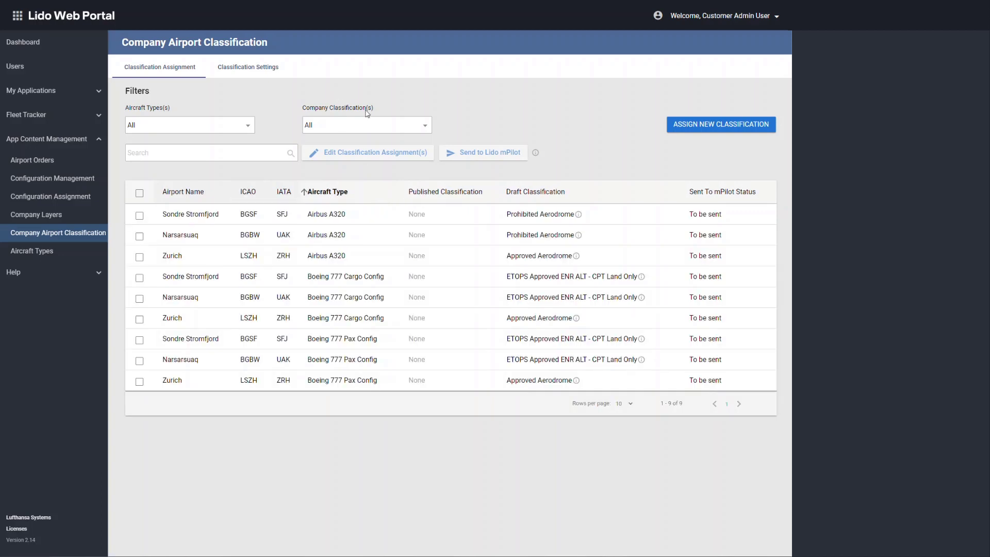
click(206, 125)
click(202, 189)
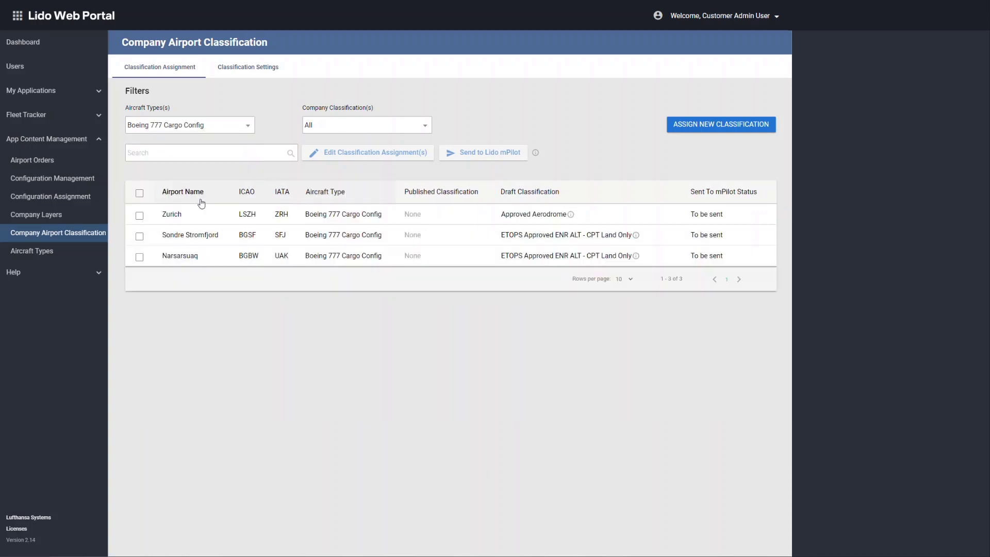
click(317, 126)
click(325, 194)
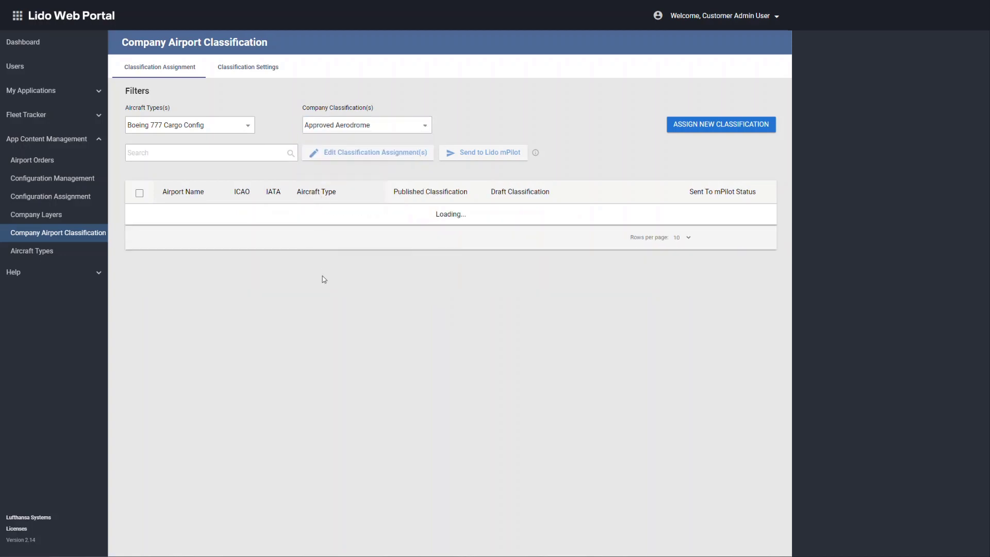
click(367, 125)
click(319, 142)
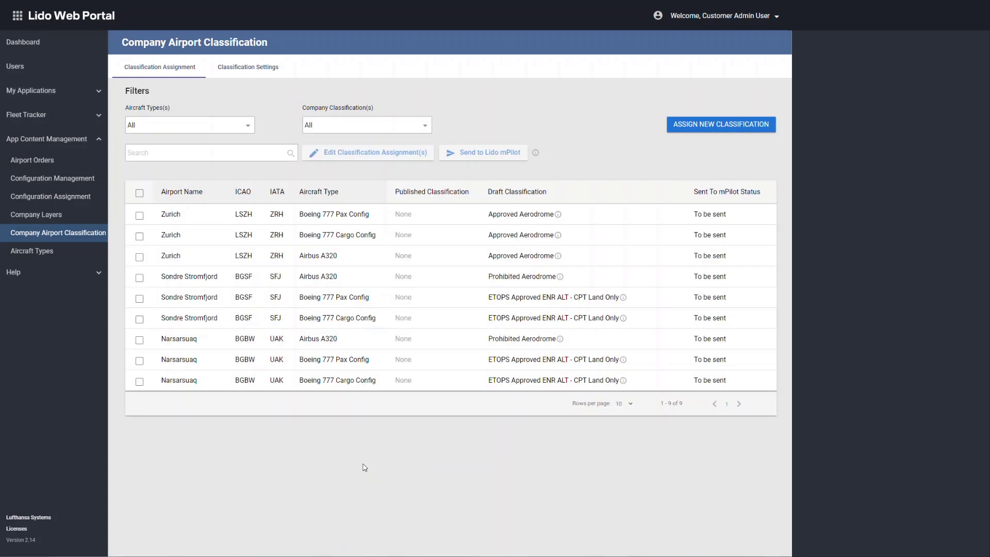
Change Narsarsuaq's A320 entry to Medical Emergency, replacing the note with MEDICAL EMERGENCY ONLY
click(140, 340)
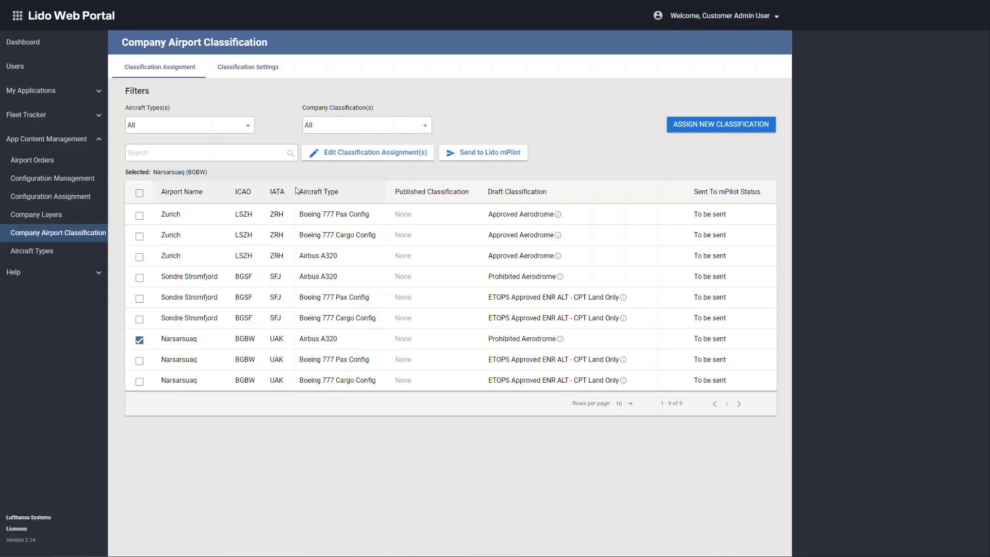
click(339, 152)
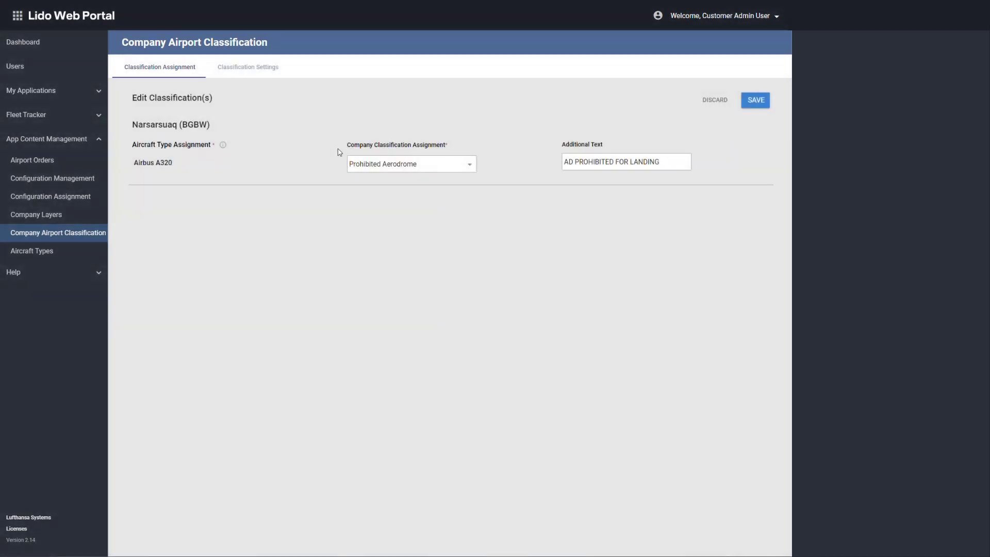
click(371, 163)
click(382, 242)
drag(669, 162, 561, 158)
text(MEDICAL EMERGENCY ONLY)
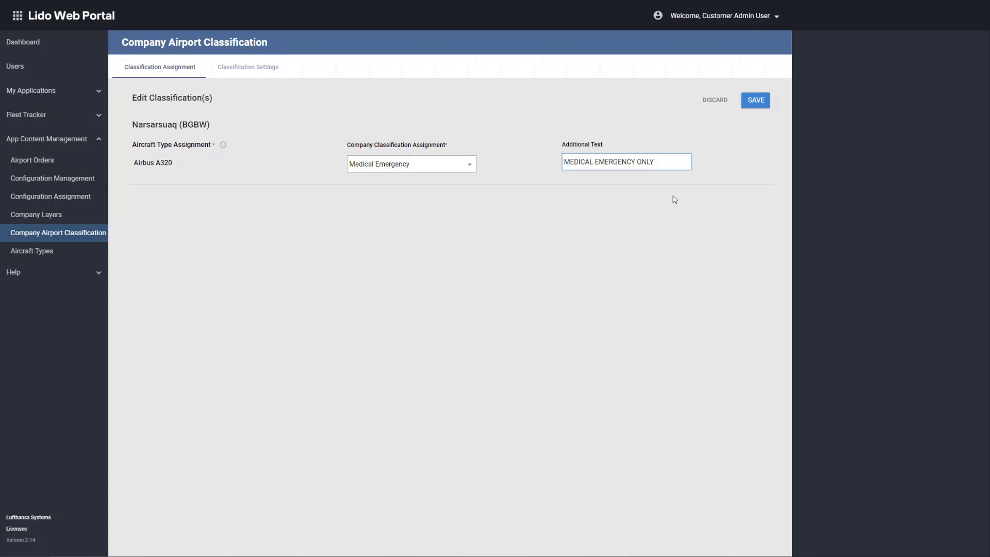
click(756, 106)
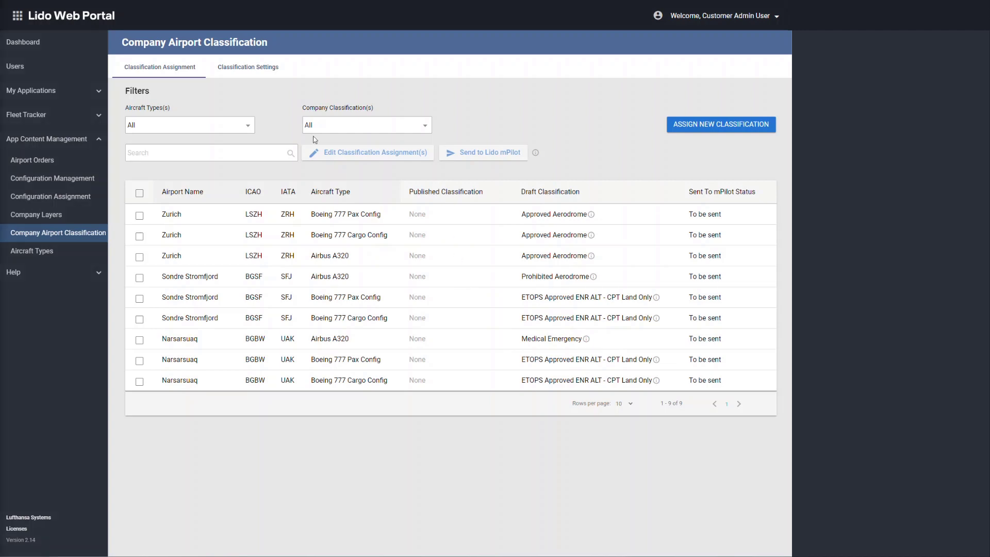
Send all nine classification rows to Lido mPilot under airline code 920
click(139, 195)
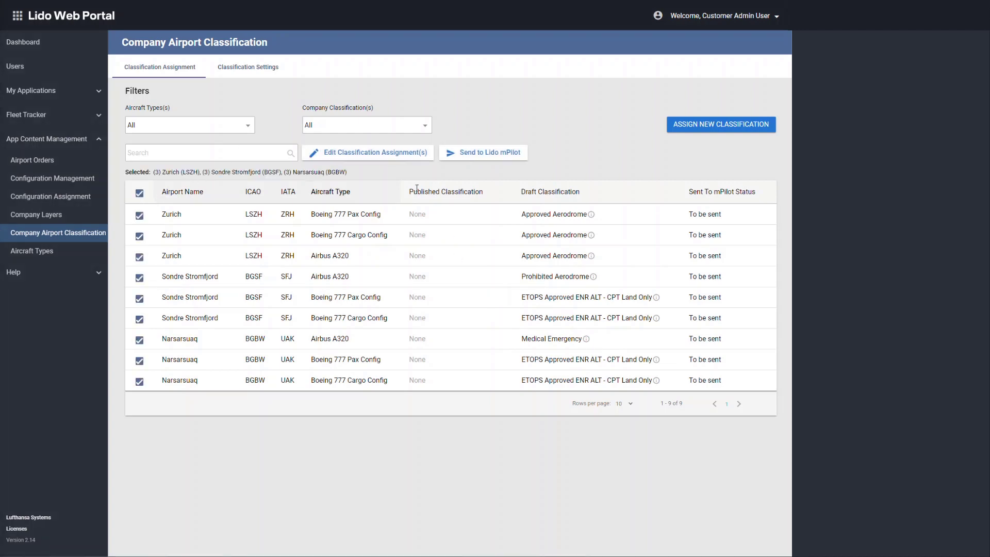
click(486, 156)
click(402, 323)
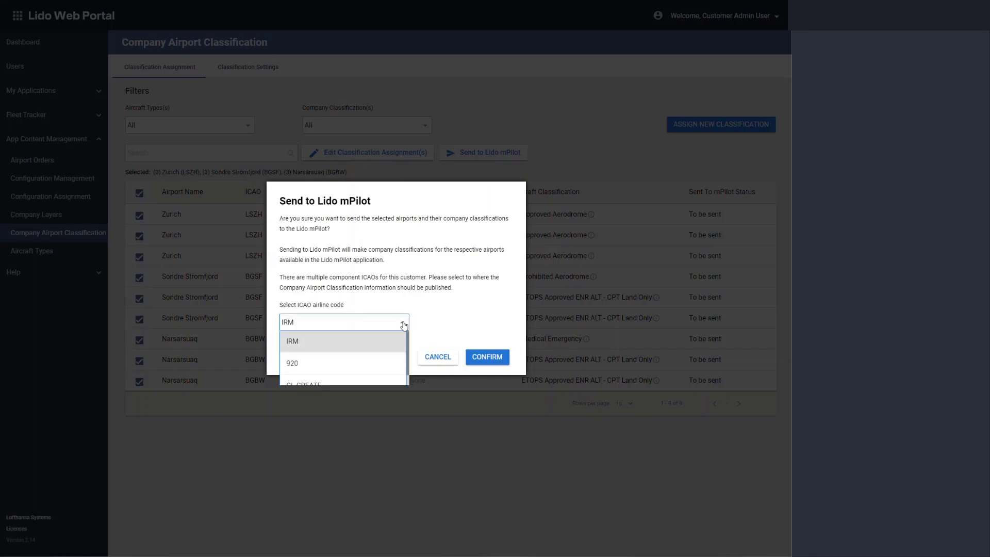
click(380, 364)
click(488, 357)
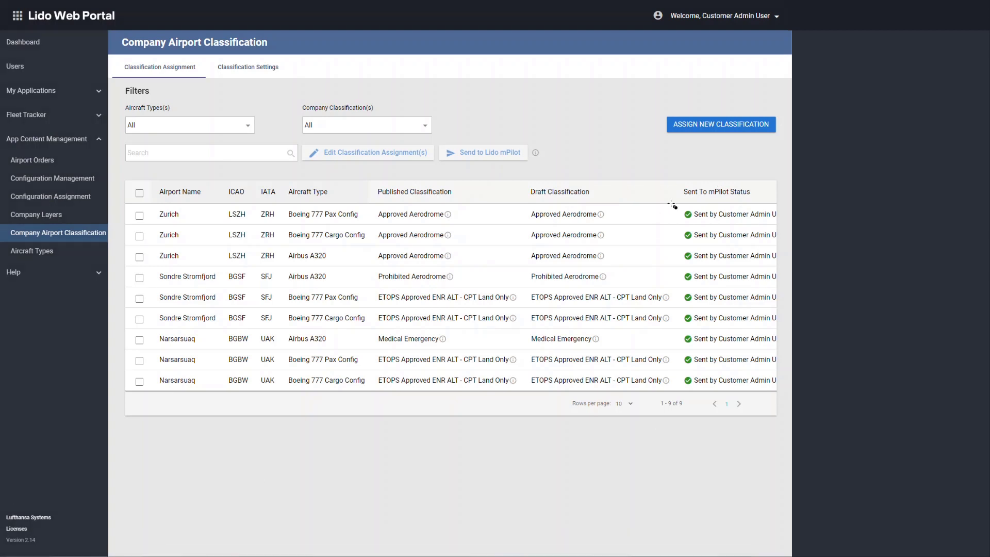
drag(671, 203, 785, 391)
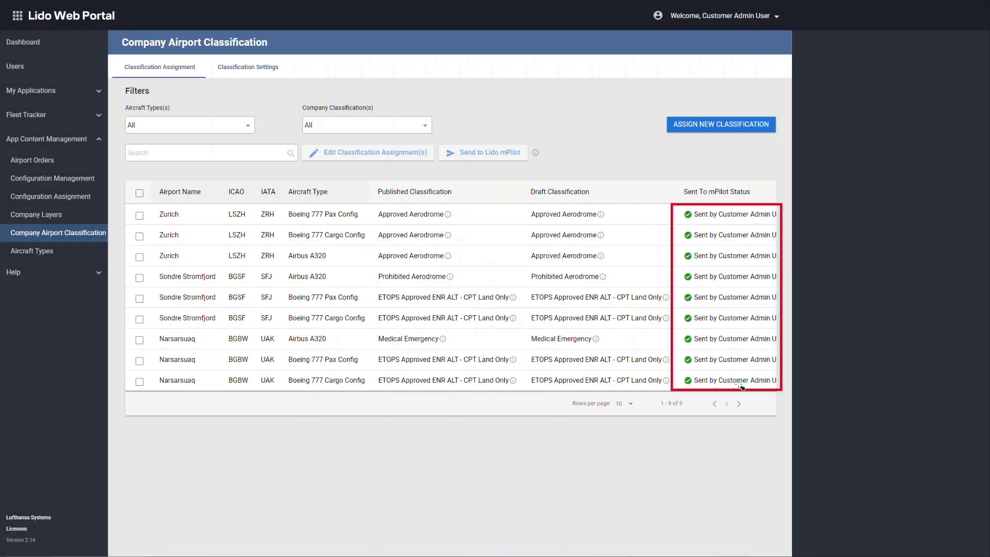
key(Escape)
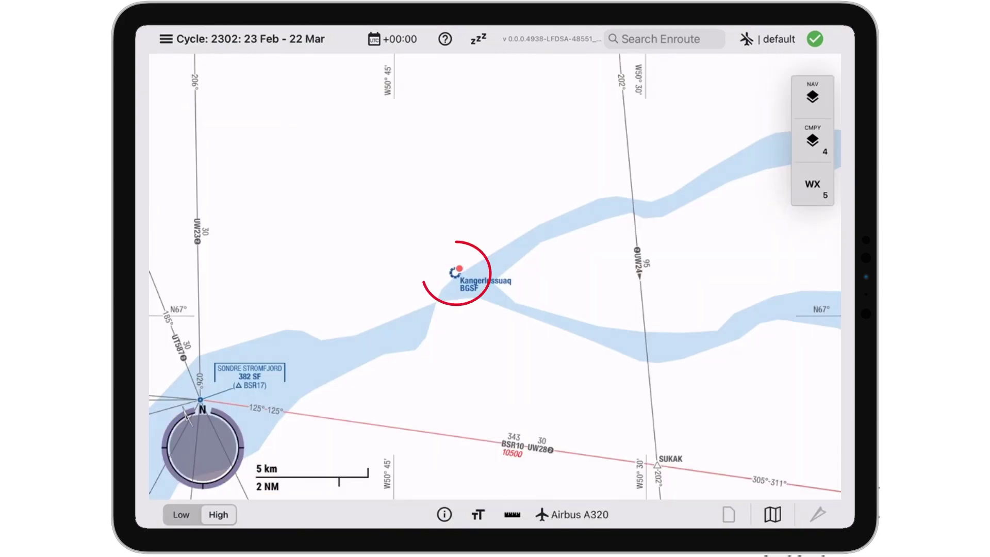
Switch the mPilot fleet to Boeing 777 Cargo Config, then Pax Config, and view the classification legend
click(572, 514)
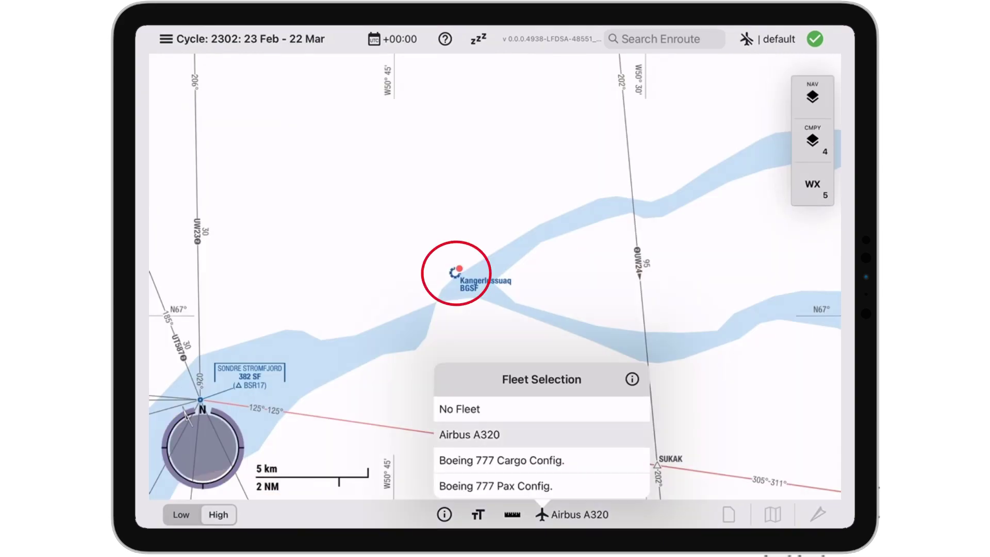
click(502, 460)
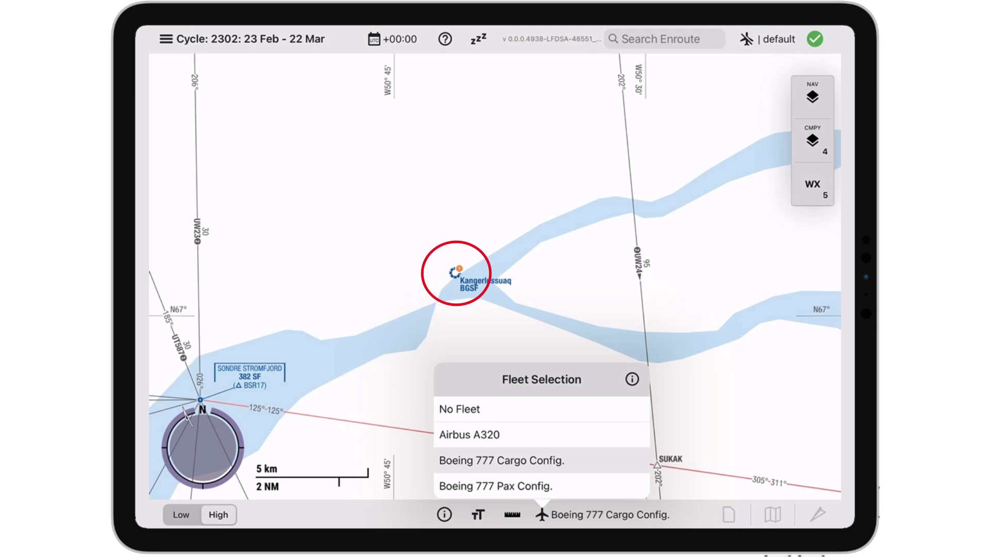
click(496, 485)
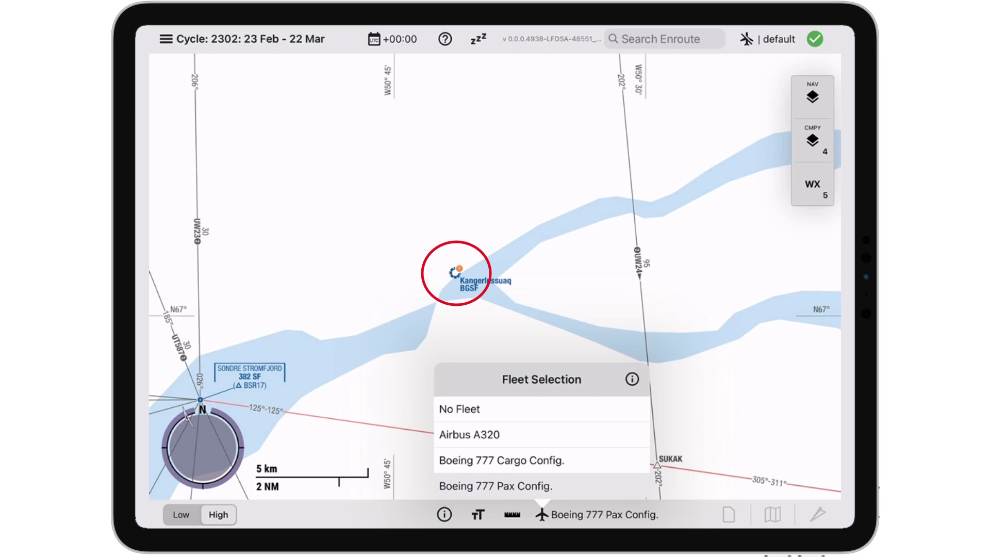
click(631, 379)
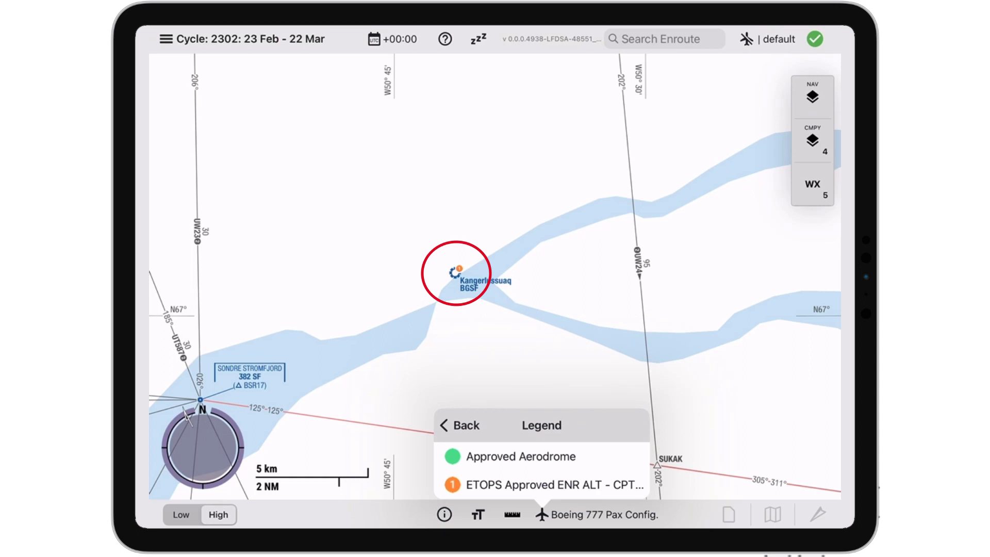
click(460, 425)
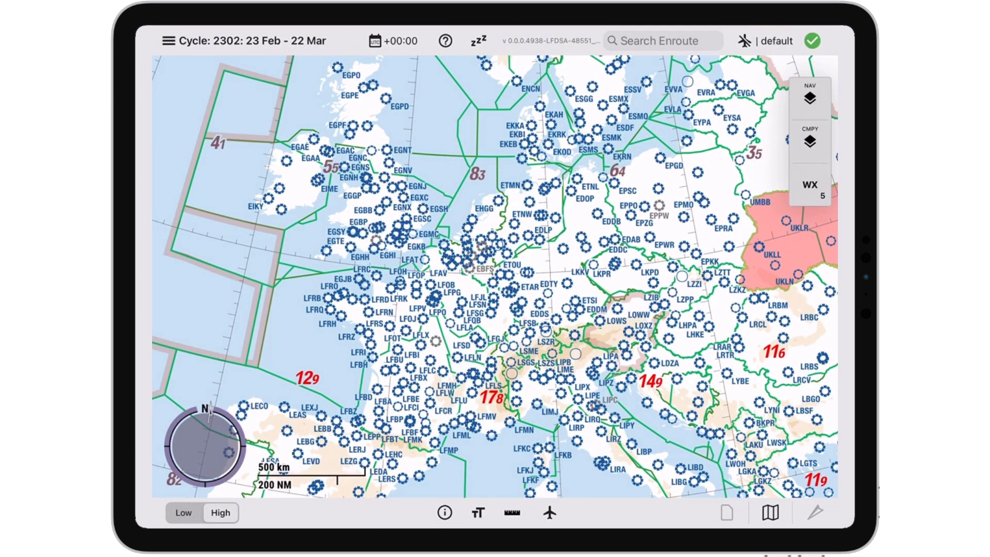
Switch the mPilot map to the A320 fleet and view its classification legend
click(550, 512)
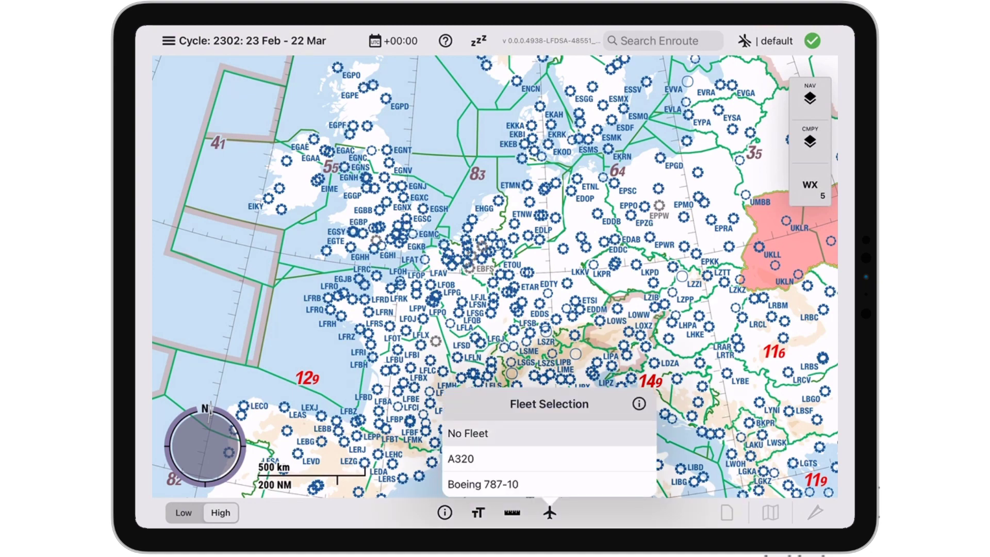
click(549, 458)
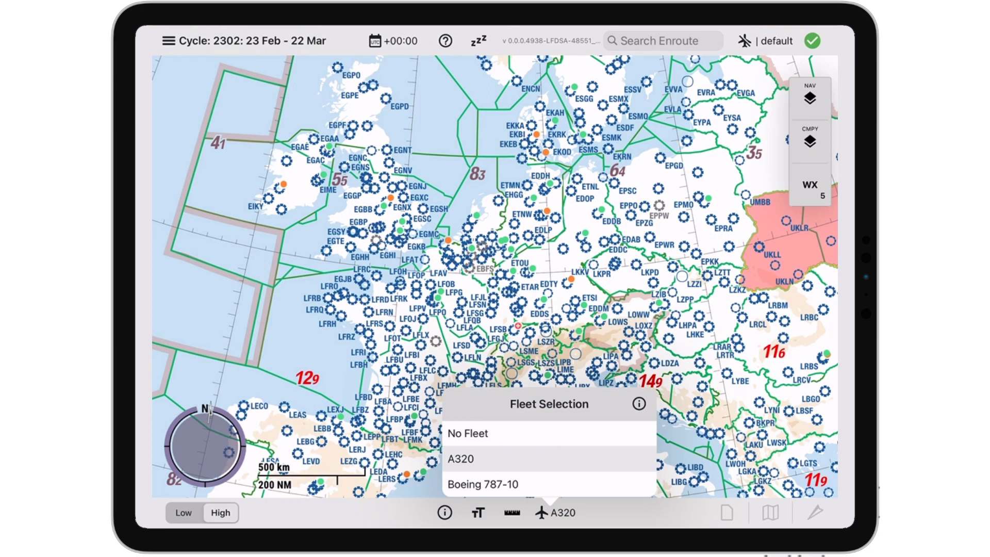
click(639, 403)
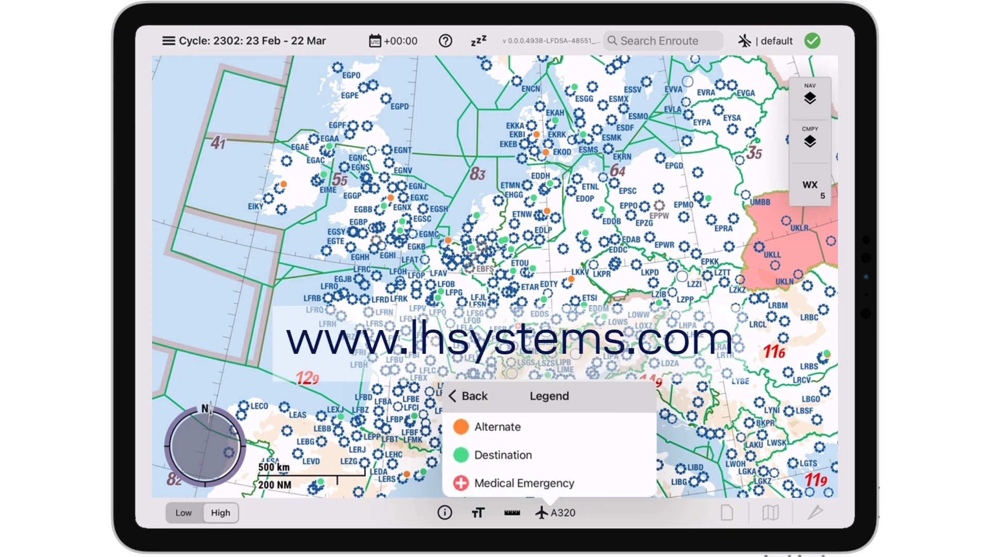
click(467, 396)
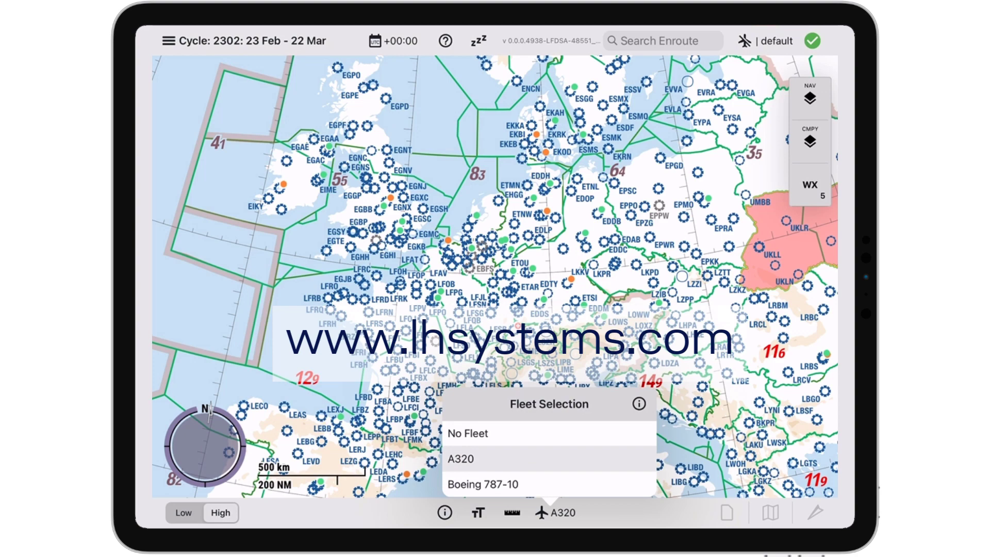